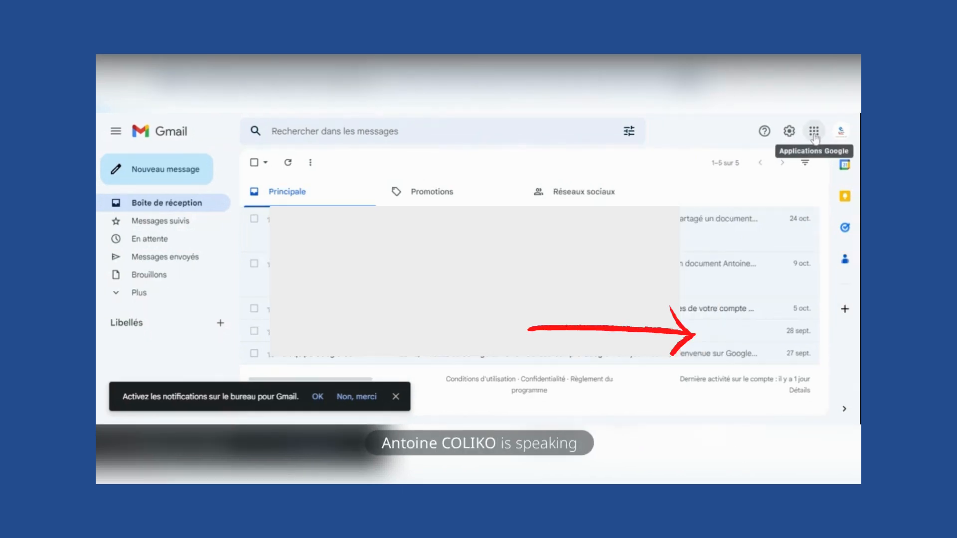
- Switch from Gmail to Google Drive through the Google apps grid
{"action": "left_click", "coordinate": [814, 132]}
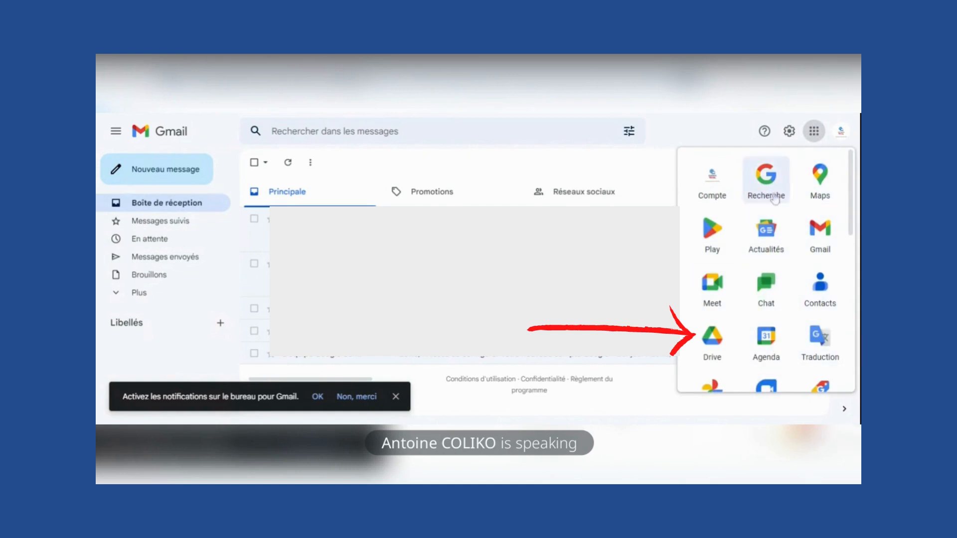
{"action": "left_click", "coordinate": [717, 336]}
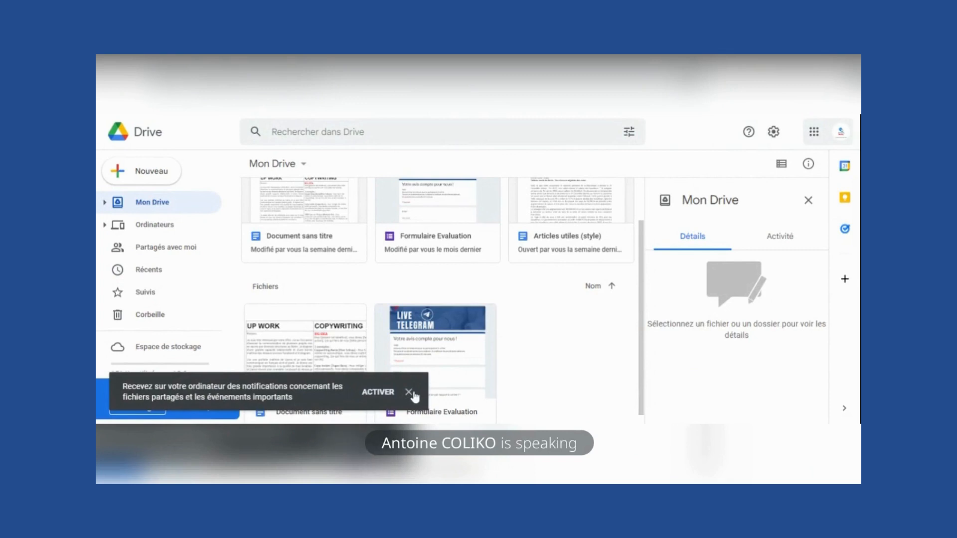
- Dismiss the notifications prompt and browse the Ordinateurs, Partagés avec moi and Récents views
{"action": "left_click", "coordinate": [380, 391]}
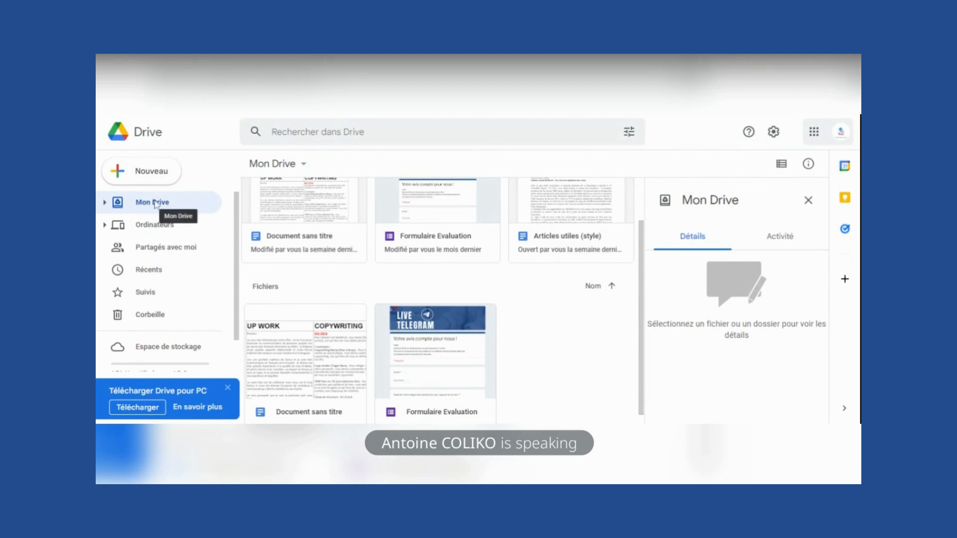
{"action": "left_click", "coordinate": [145, 225]}
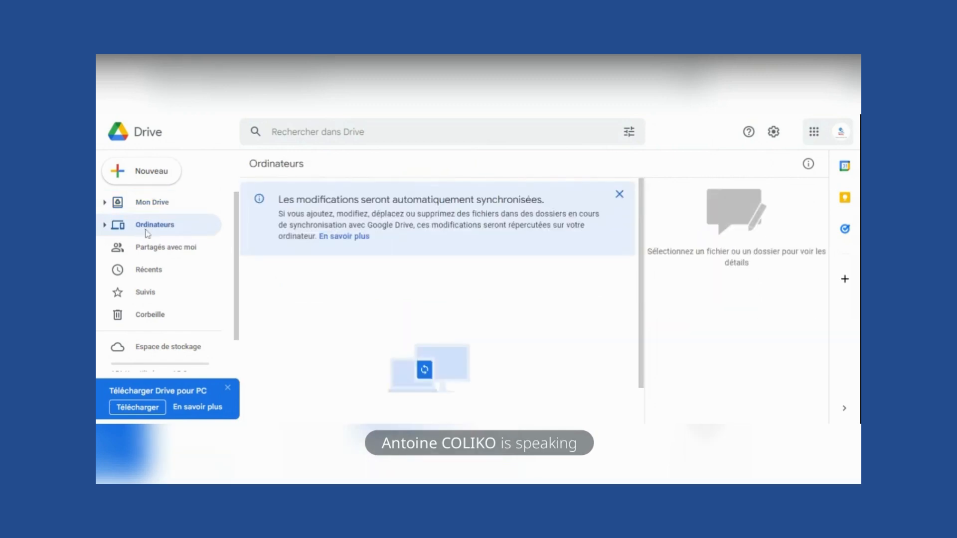
{"action": "left_click", "coordinate": [146, 253]}
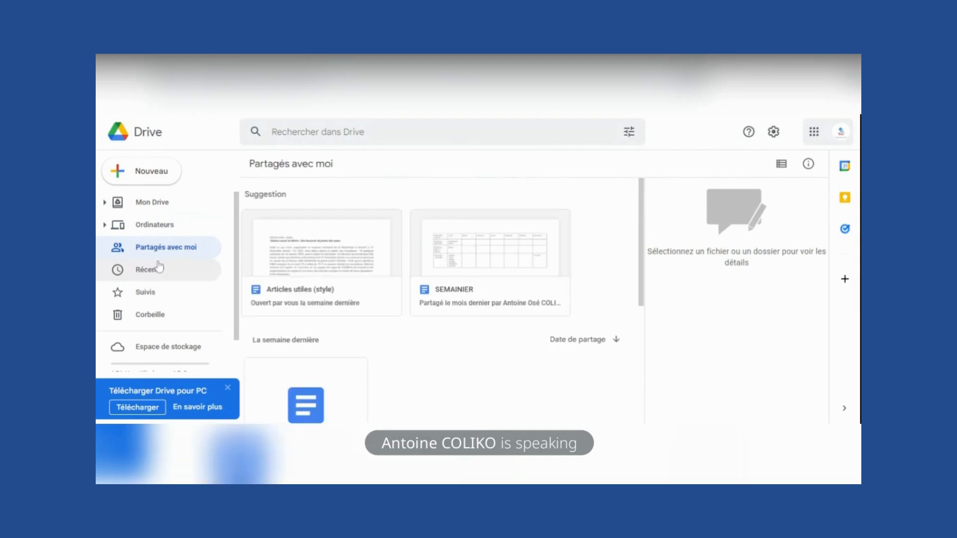
{"action": "left_click", "coordinate": [155, 269]}
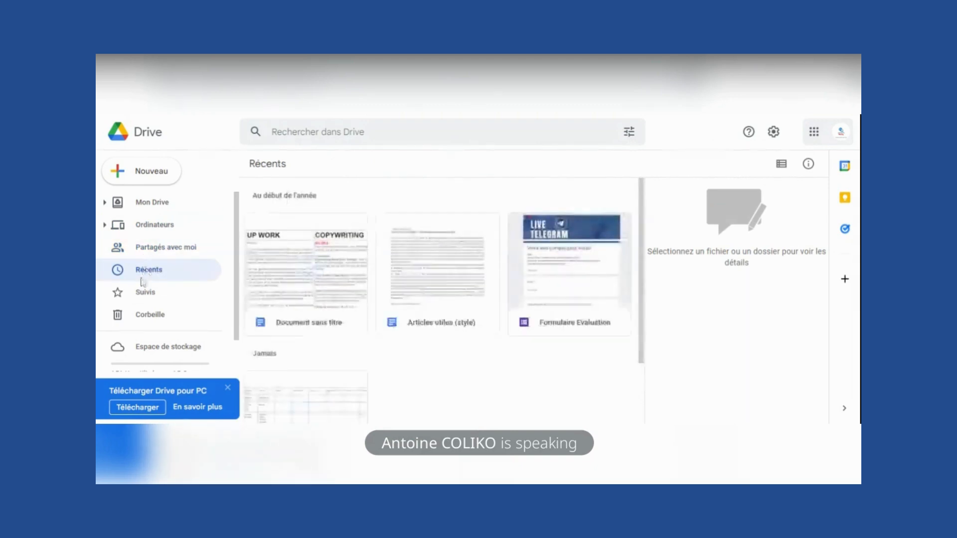
- Check the Suivis view and the empty Corbeille, closing the Drive for PC prompt
{"action": "left_click", "coordinate": [144, 299]}
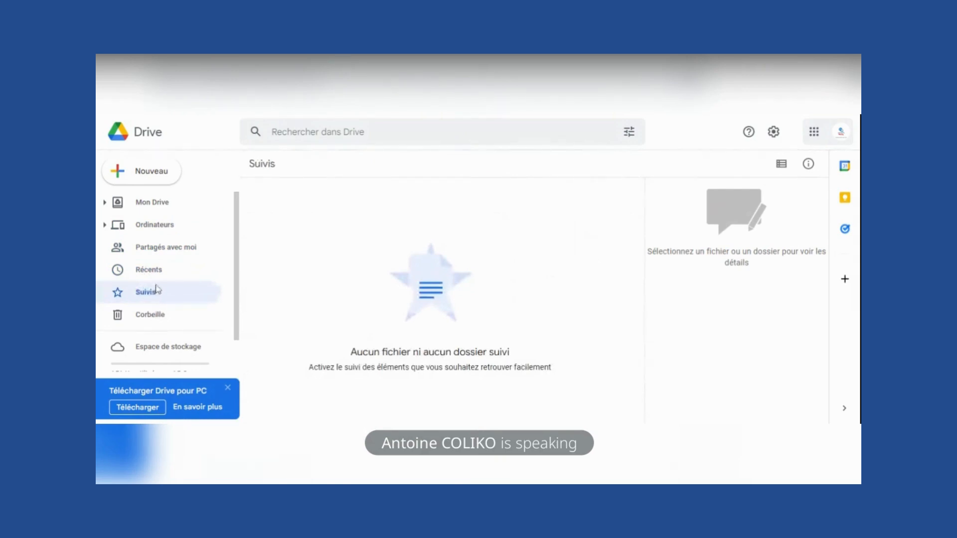
{"action": "left_click", "coordinate": [150, 315]}
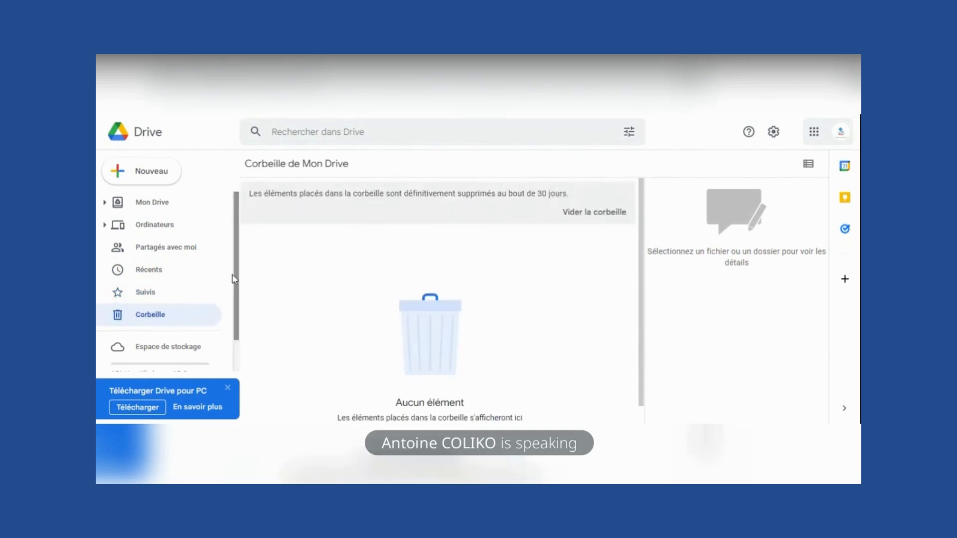
{"action": "scroll", "coordinate": [237, 294], "scroll_direction": "down", "scroll_amount": 1}
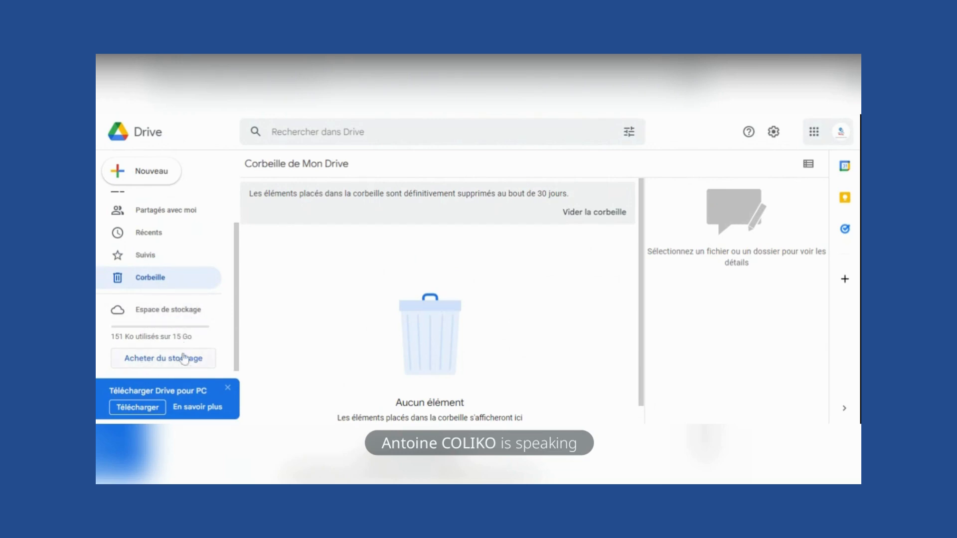
{"action": "left_click", "coordinate": [228, 389]}
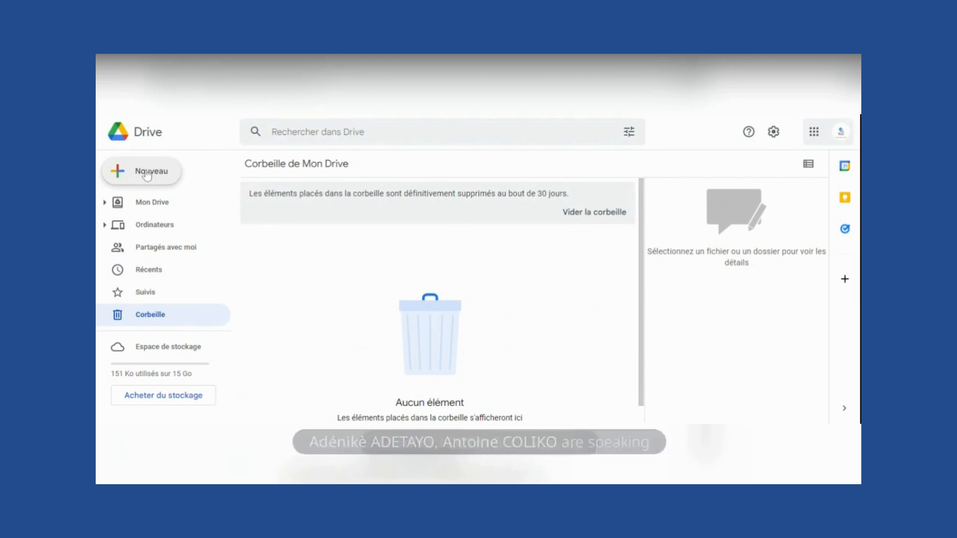
- Look through the Nouveau menu's creation options, then go back to Mon Drive
{"action": "left_click", "coordinate": [146, 173]}
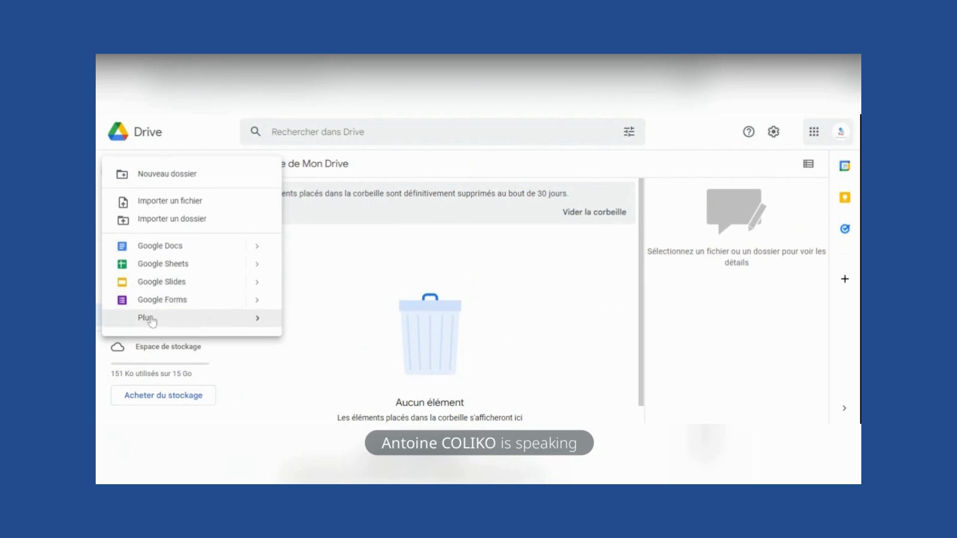
{"action": "mouse_move", "coordinate": [149, 322]}
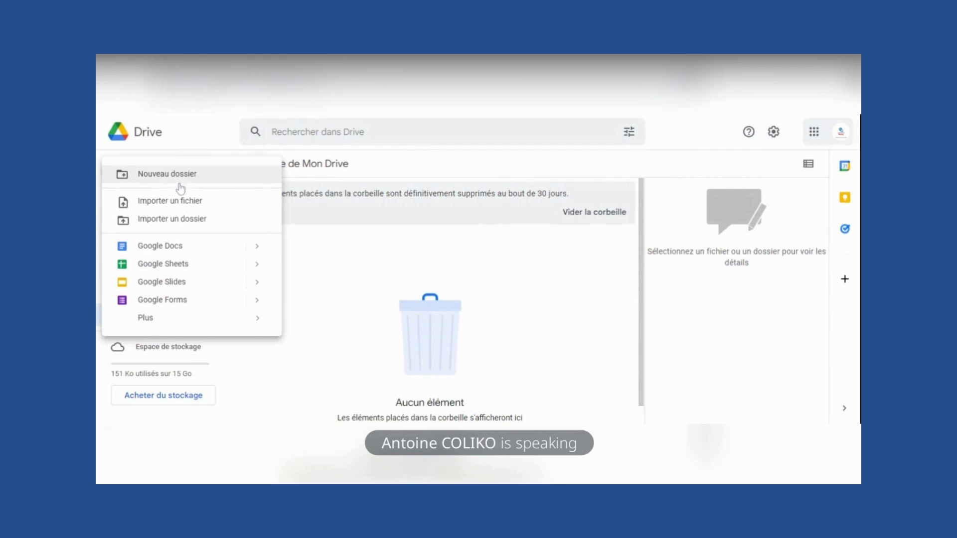
{"action": "left_click", "coordinate": [307, 208]}
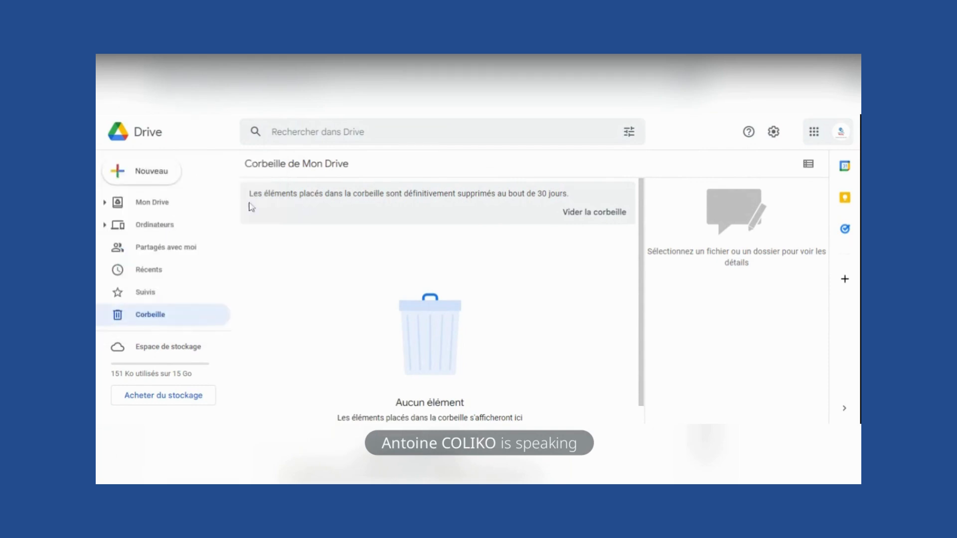
{"action": "left_click", "coordinate": [144, 202]}
- Create a folder named FORMATION AZOWA AFRICA in Mon Drive and open it
{"action": "left_click", "coordinate": [152, 171]}
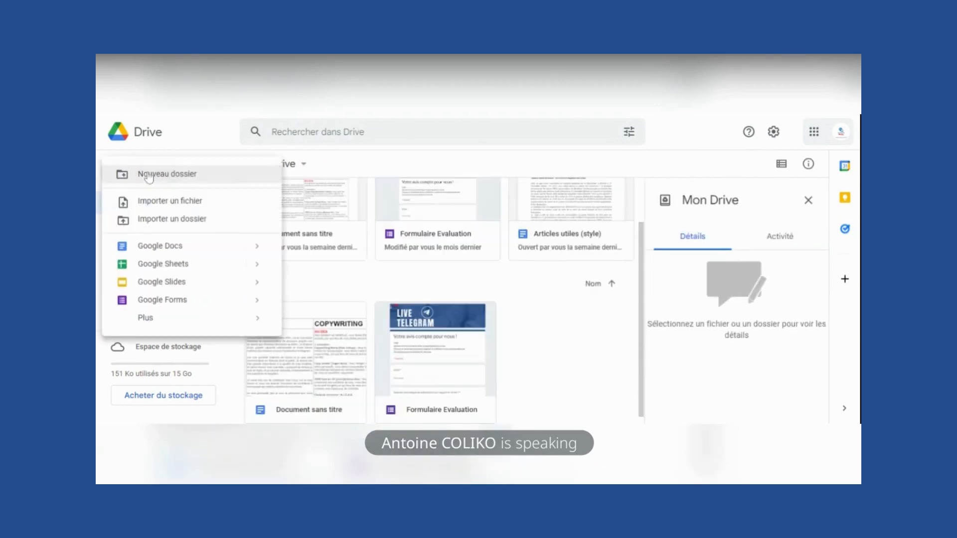
{"action": "left_click", "coordinate": [169, 178]}
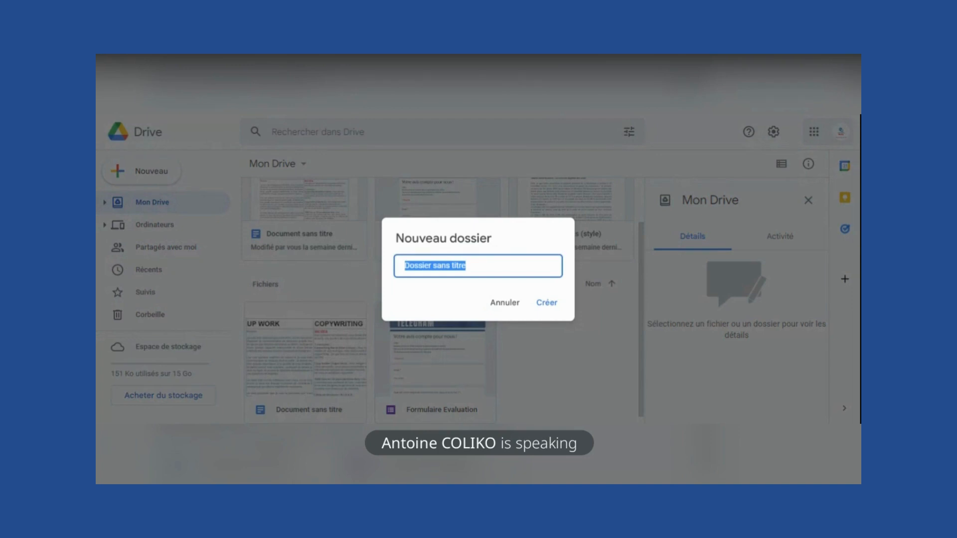
{"action": "type", "text": "FORMATION AZOWA AFRICA"}
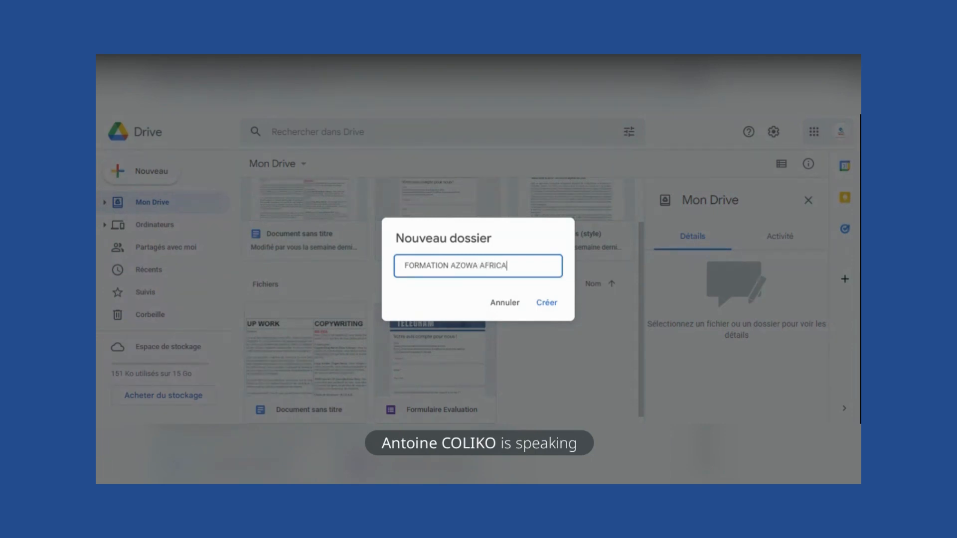
{"action": "left_click", "coordinate": [546, 302]}
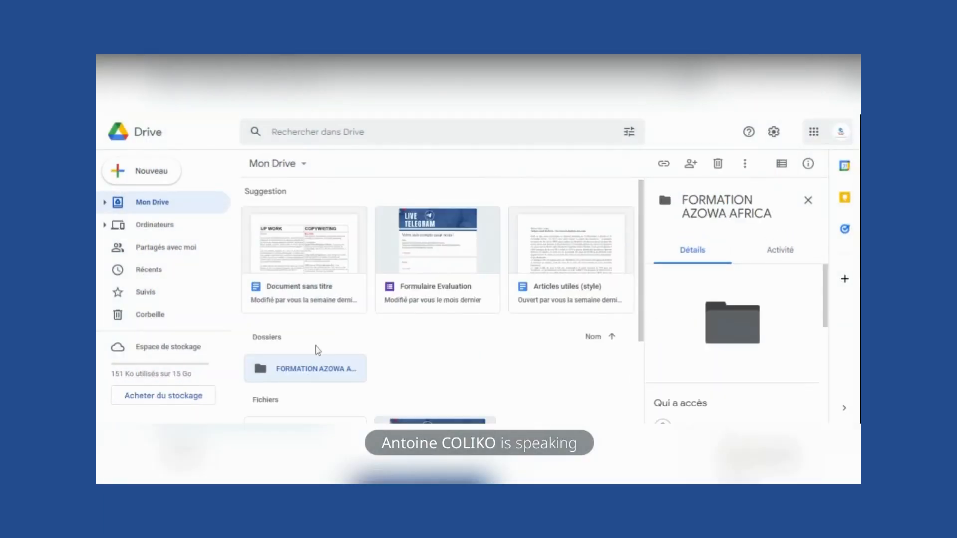
{"action": "double_click", "coordinate": [314, 372]}
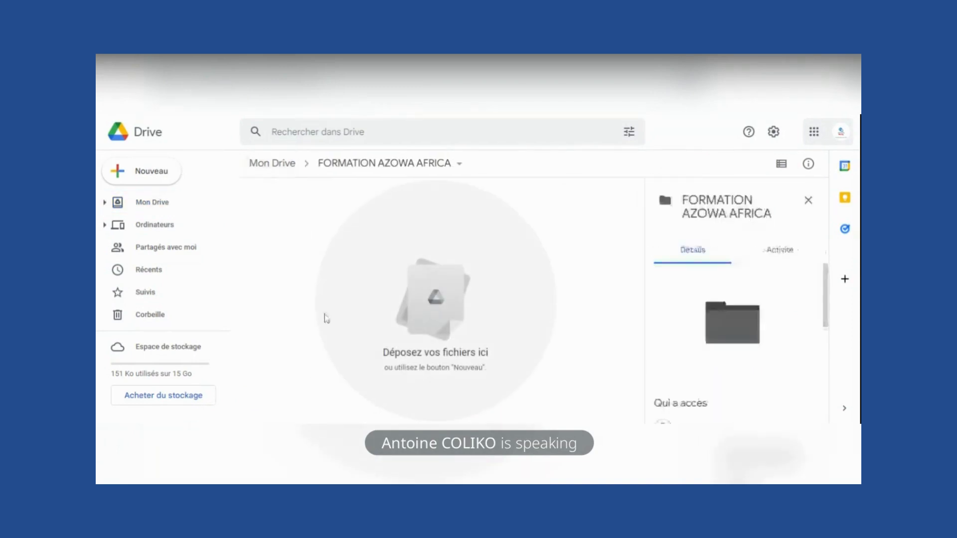
- Upload AZOWA BOT LOGO .png into the folder and start a new Google Docs document
{"action": "left_click", "coordinate": [156, 172]}
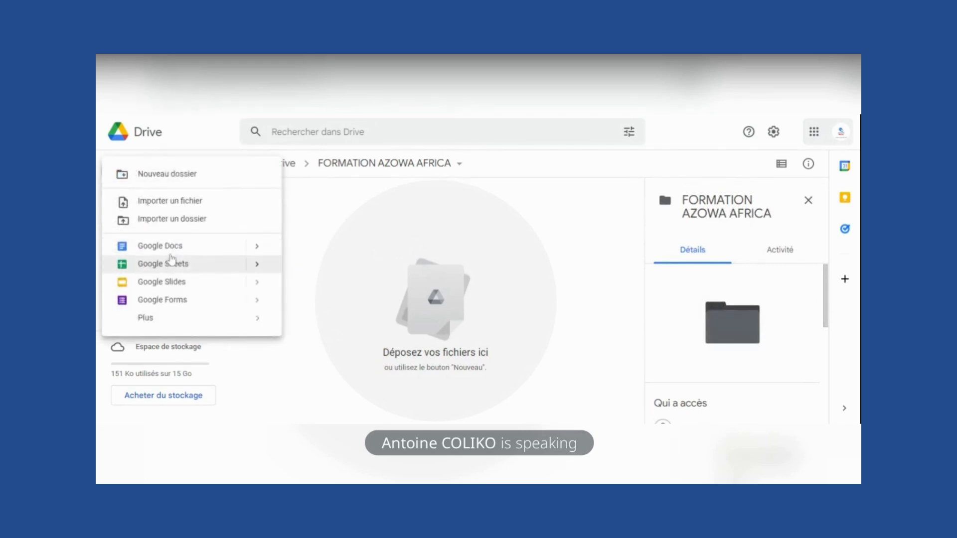
{"action": "left_click", "coordinate": [186, 202]}
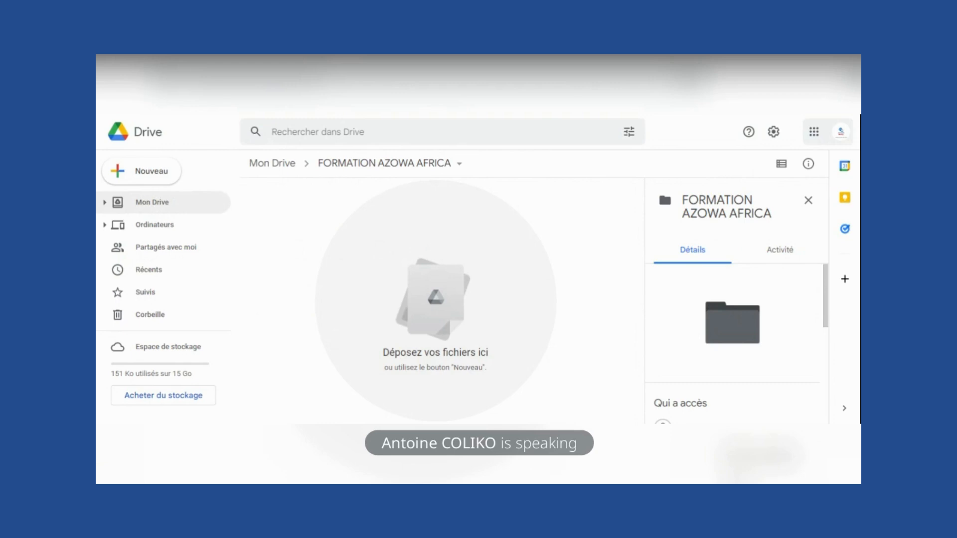
{"action": "left_click", "coordinate": [142, 176]}
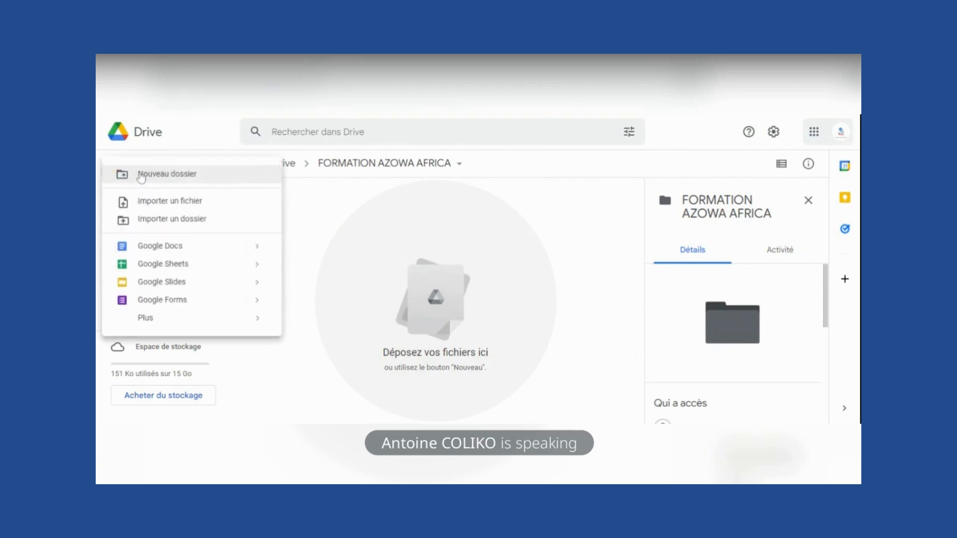
{"action": "left_click", "coordinate": [160, 201]}
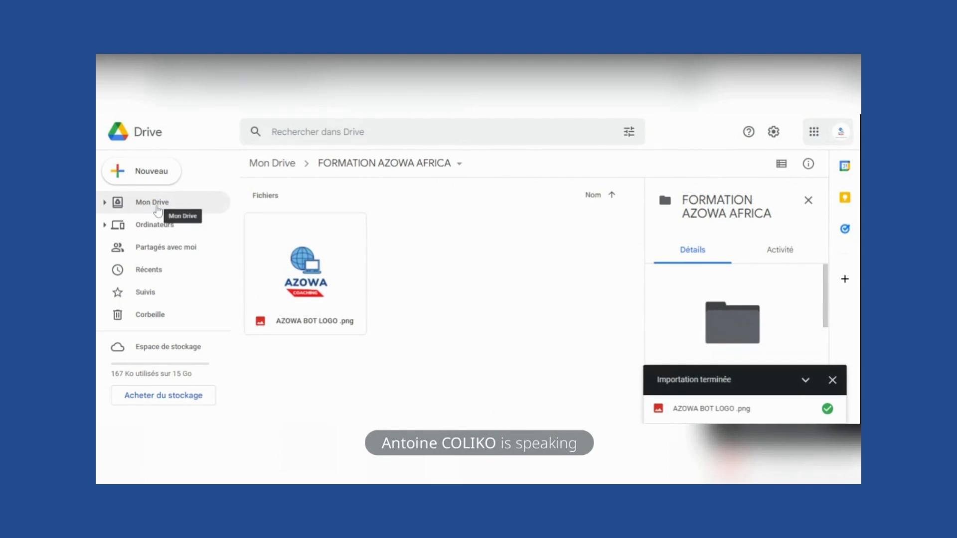
{"action": "left_click", "coordinate": [156, 187]}
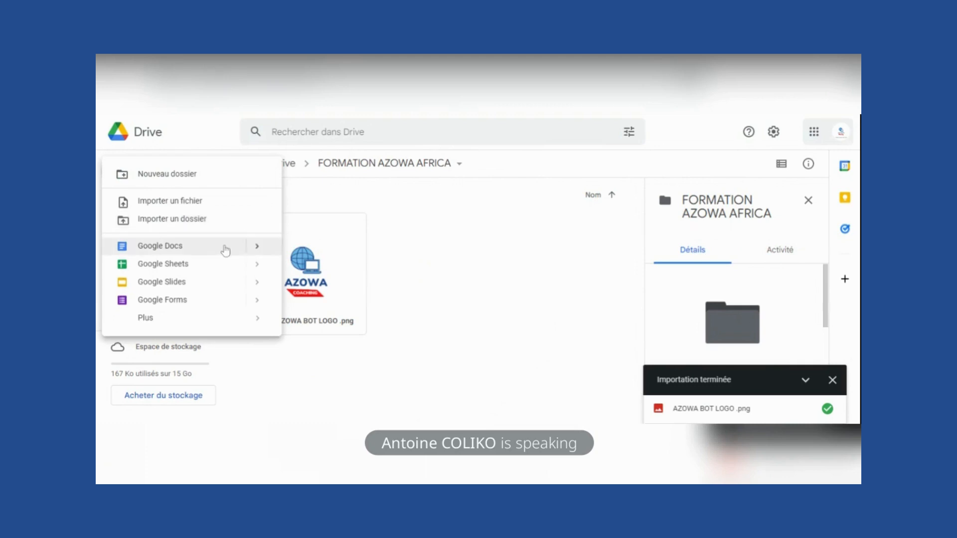
{"action": "left_click", "coordinate": [199, 248]}
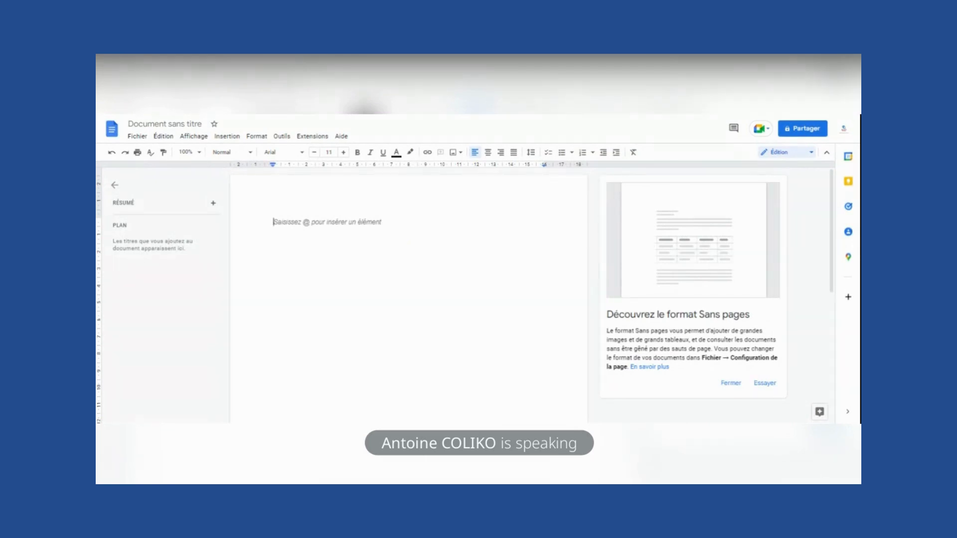
- Type the title FORMATION SUR L'OUTIL COLLABORATIF DE TRAVAIL DRIVE
{"action": "type", "text": "FOM"}
{"action": "key", "text": "BackSpace"}
{"action": "type", "text": "RMATION "}
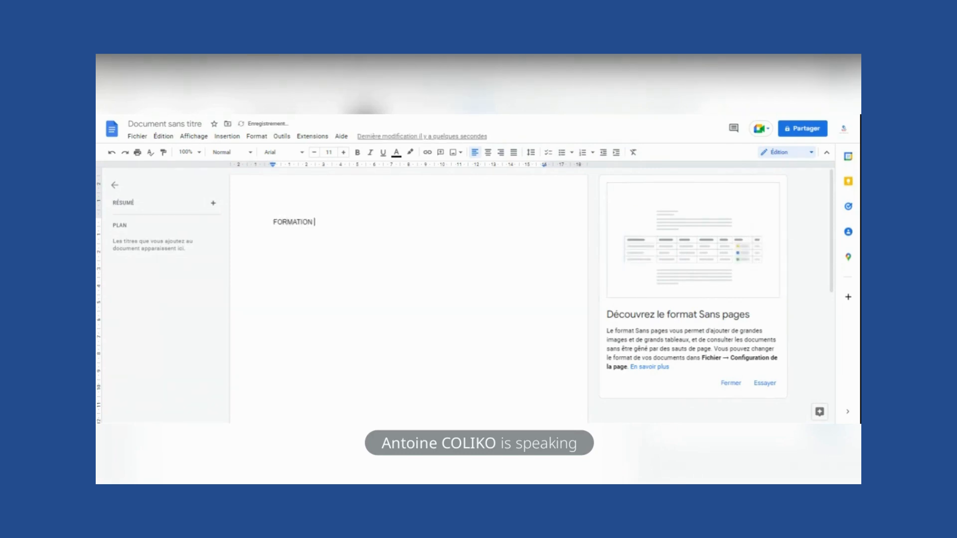
{"action": "type", "text": "SUR L'OUTIL COLLABOR"}
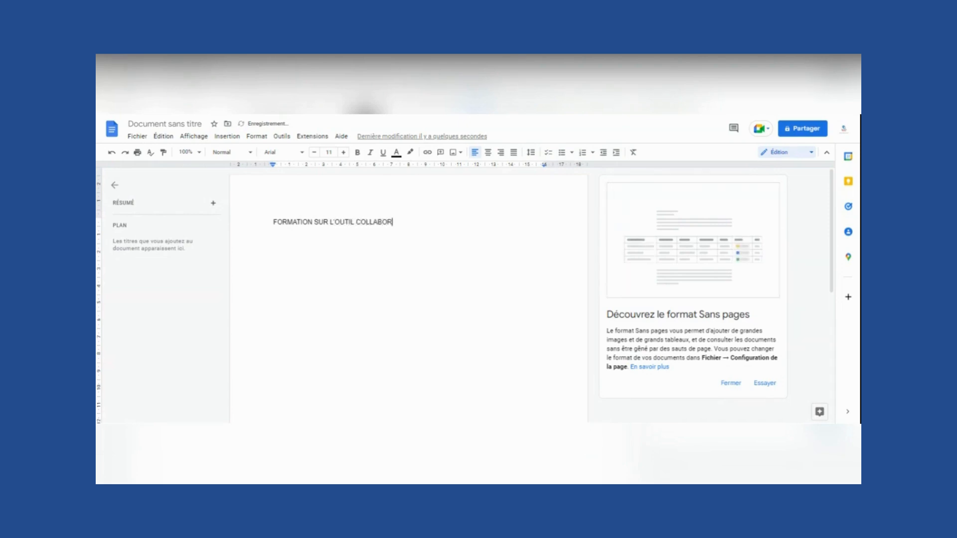
{"action": "type", "text": "ATIF DE TRAVAIL "}
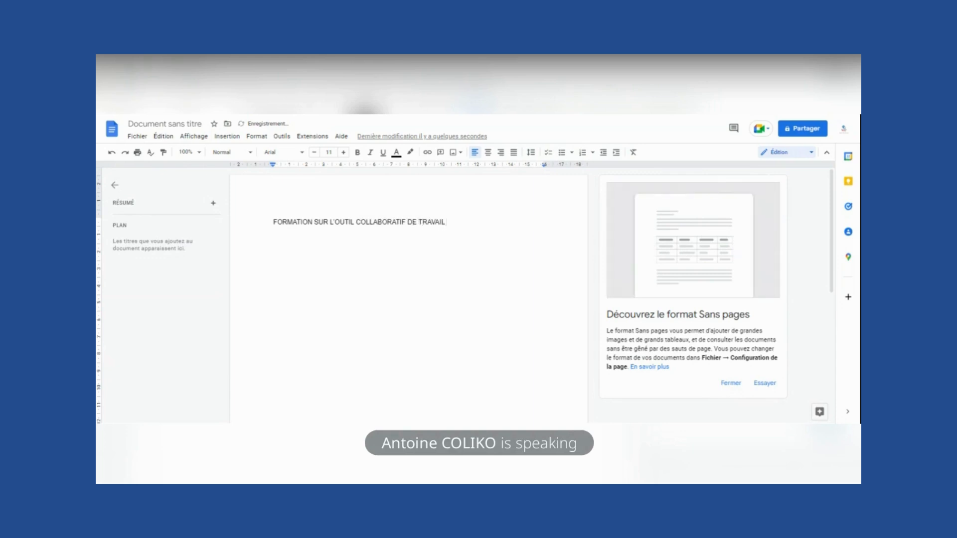
{"action": "type", "text": "DRIVE"}
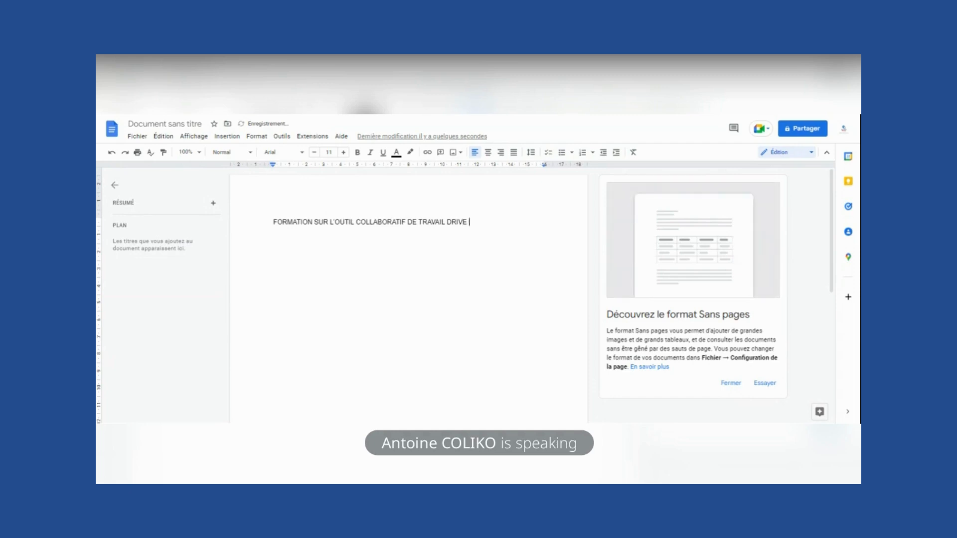
{"action": "key", "text": "Return"}
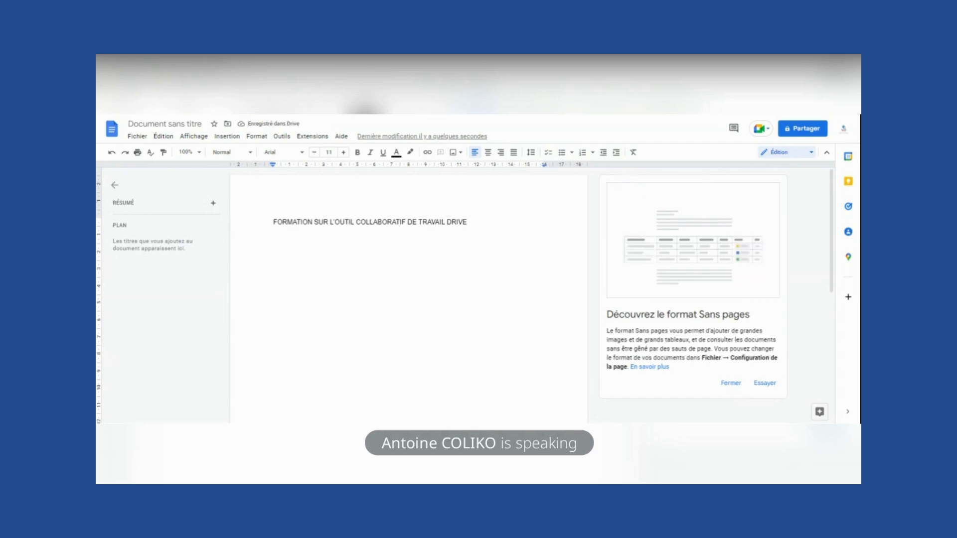
- Add a Plan with dash-bulleted questions on what Drive is, creating folders and sharing files
{"action": "type", "text": "Pla"}
{"action": "key", "text": "BackSpace"}
{"action": "type", "text": "lan"}
{"action": "key", "text": "Return"}
{"action": "type", "text": "- C'e"}
{"action": "type", "text": "st quoi"}
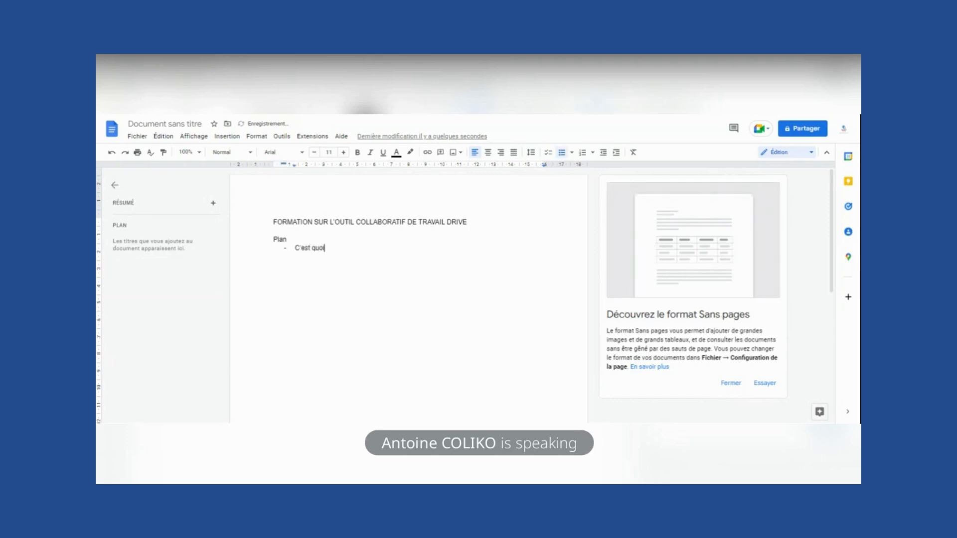
{"action": "type", "text": " Drive "}
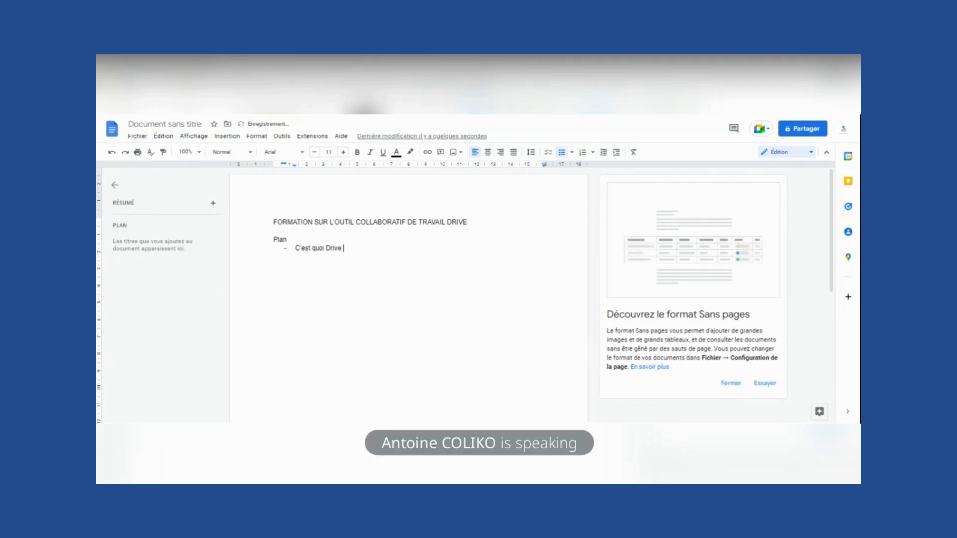
{"action": "type", "text": "? "}
{"action": "type", "text": "Comment "}
{"action": "type", "text": "cré"}
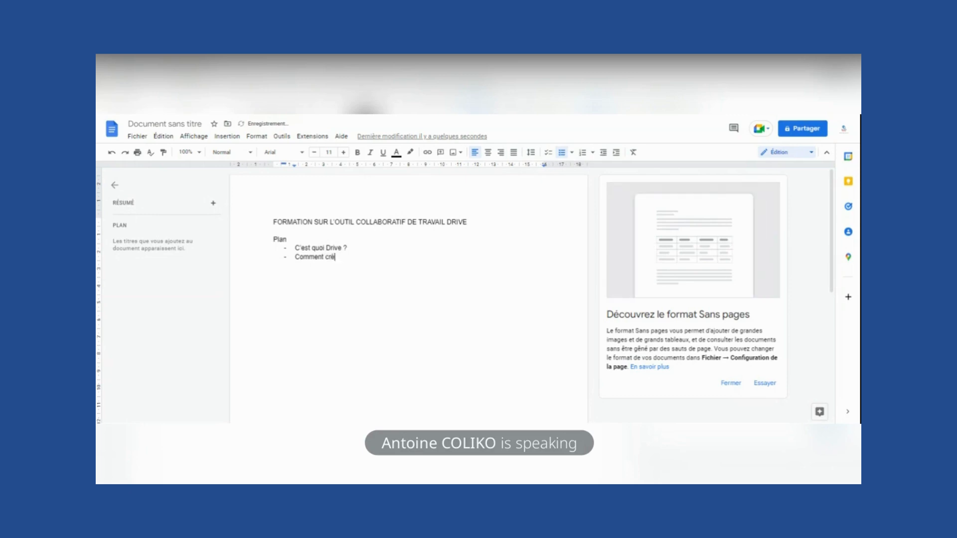
{"action": "type", "text": "er un dossi"}
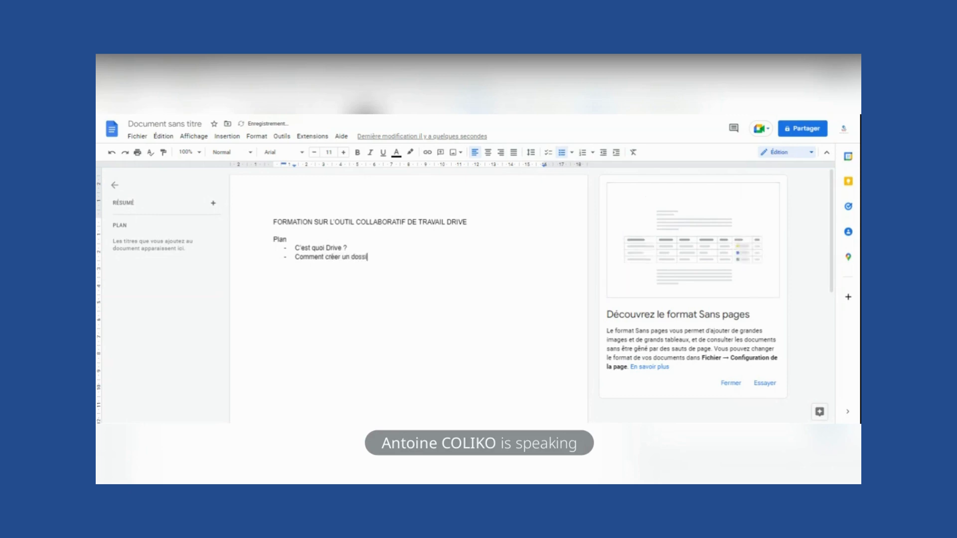
{"action": "type", "text": "er sur Drive?"}
{"action": "key", "text": "Return"}
{"action": "type", "text": "Co"}
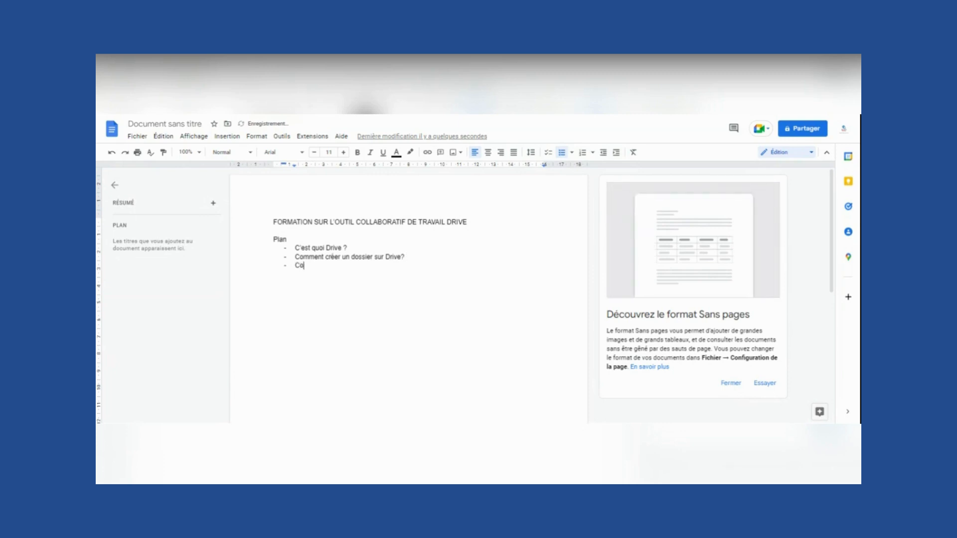
{"action": "type", "text": "mment créer "}
{"action": "type", "text": "un d"}
{"action": "key", "text": "BackSpace"}
{"action": "key", "text": "BackSpace"}
{"action": "key", "text": "BackSpace"}
{"action": "key", "text": "BackSpace"}
{"action": "type", "text": "partager un "}
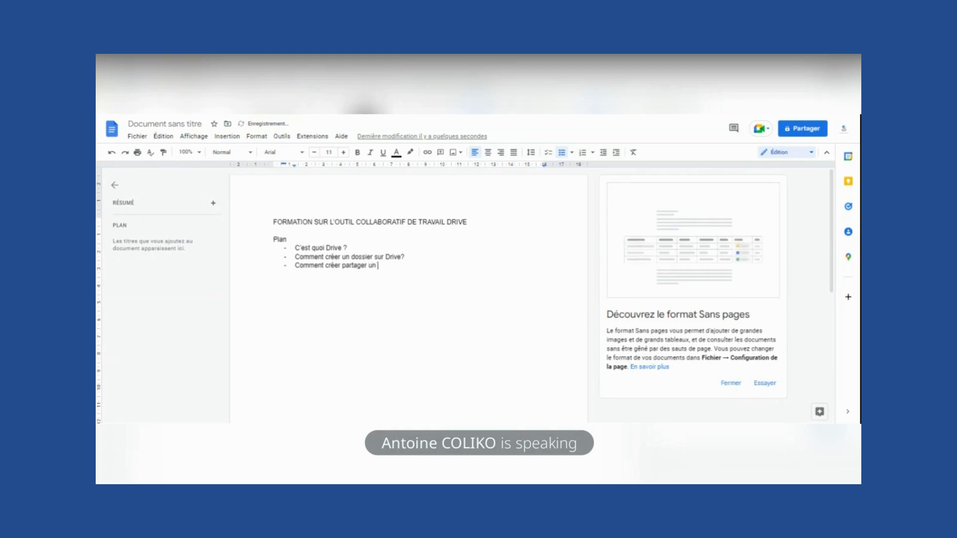
{"action": "type", "text": "fich"}
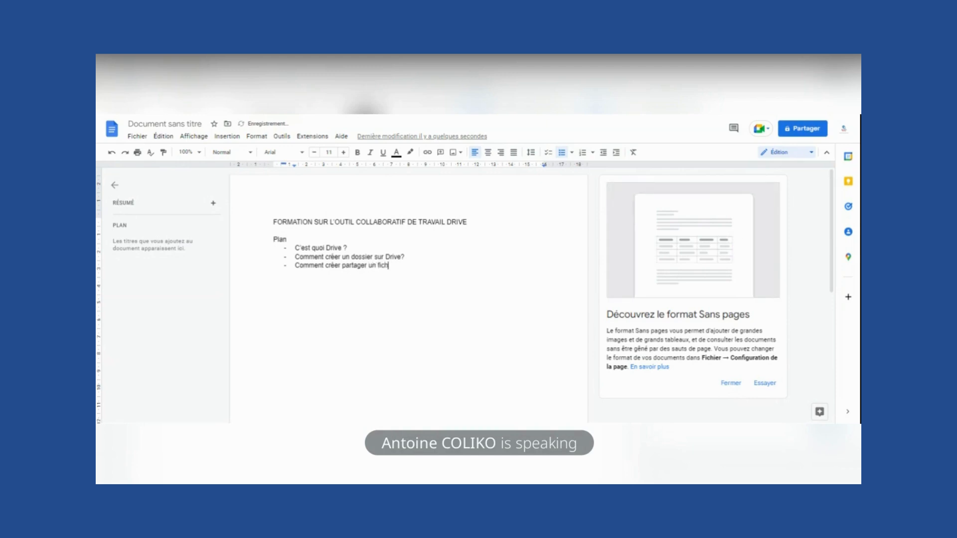
{"action": "type", "text": "ier sur Drive ?"}
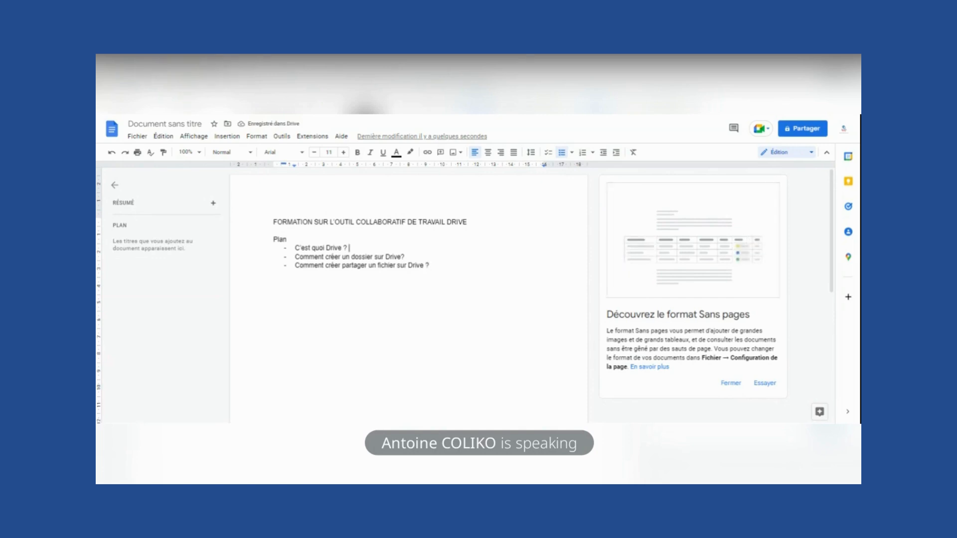
- Tidy the spacing between the questions and select the three-item list
{"action": "key", "text": "Return"}
{"action": "key", "text": "Return"}
{"action": "key", "text": "Return"}
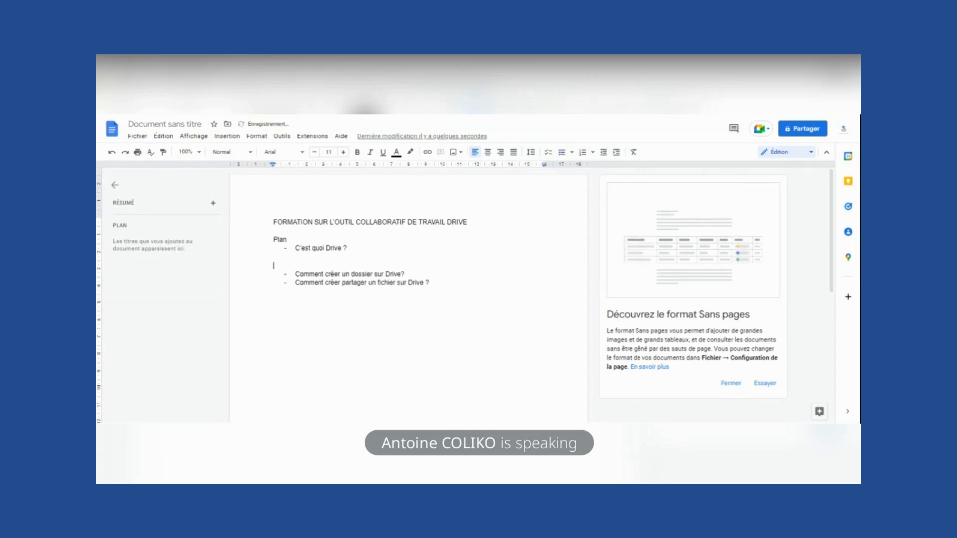
{"action": "key", "text": "Return"}
{"action": "key", "text": "BackSpace"}
{"action": "key", "text": "BackSpace"}
{"action": "key", "text": "BackSpace"}
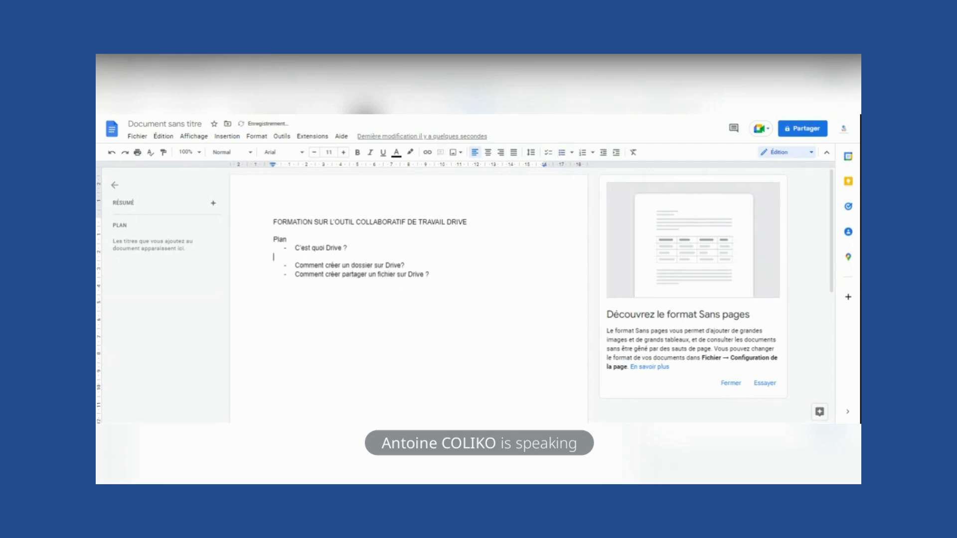
{"action": "left_click_drag", "start_coordinate": [430, 275], "coordinate": [295, 248]}
{"action": "key", "text": "ctrl+c"}
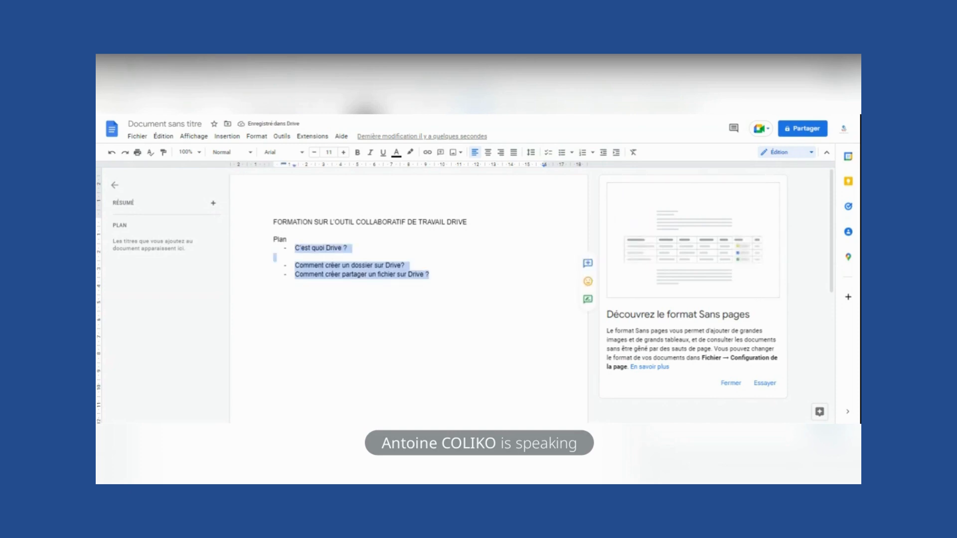
{"action": "double_click", "coordinate": [431, 275]}
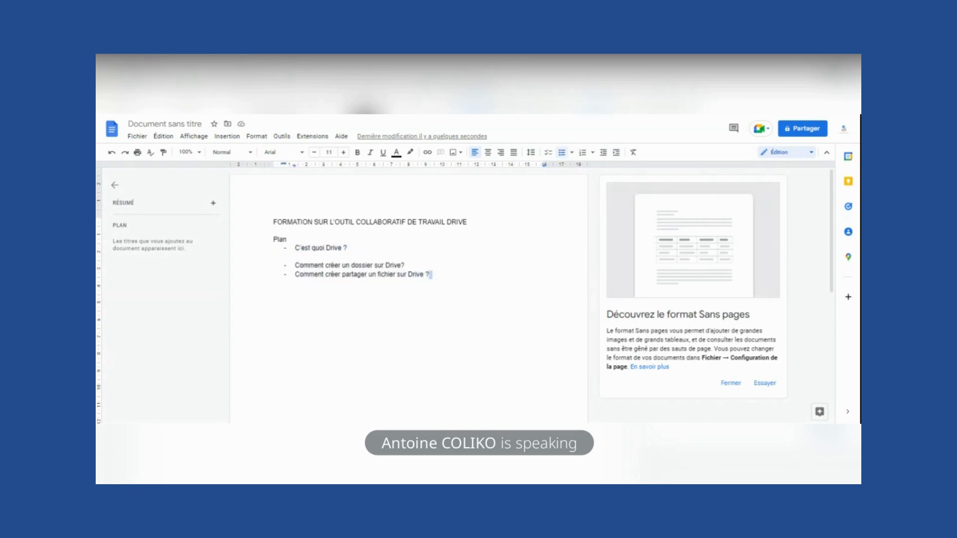
- Paste the questions below and make the first one section I with a presenter's name
{"action": "key", "text": "Return"}
{"action": "key", "text": "Return"}
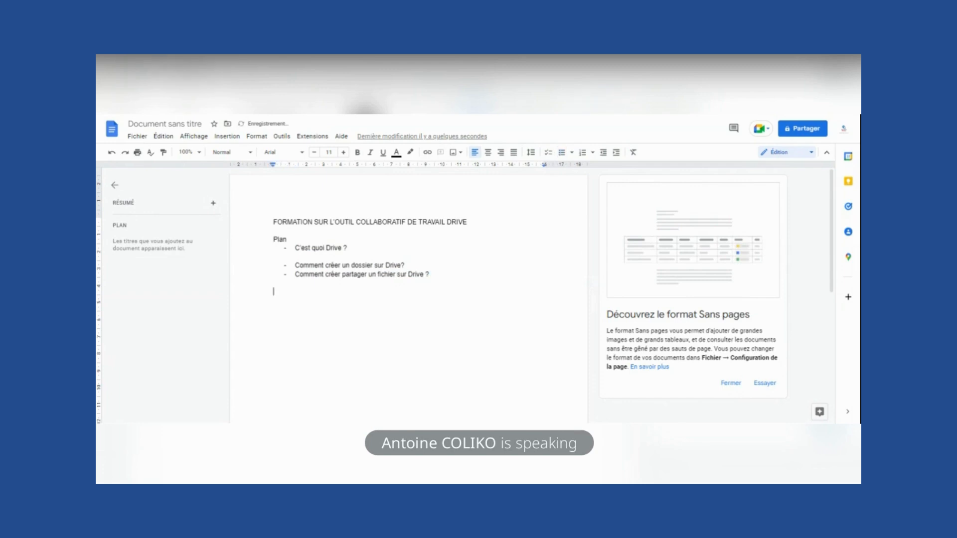
{"action": "key", "text": "ctrl+v"}
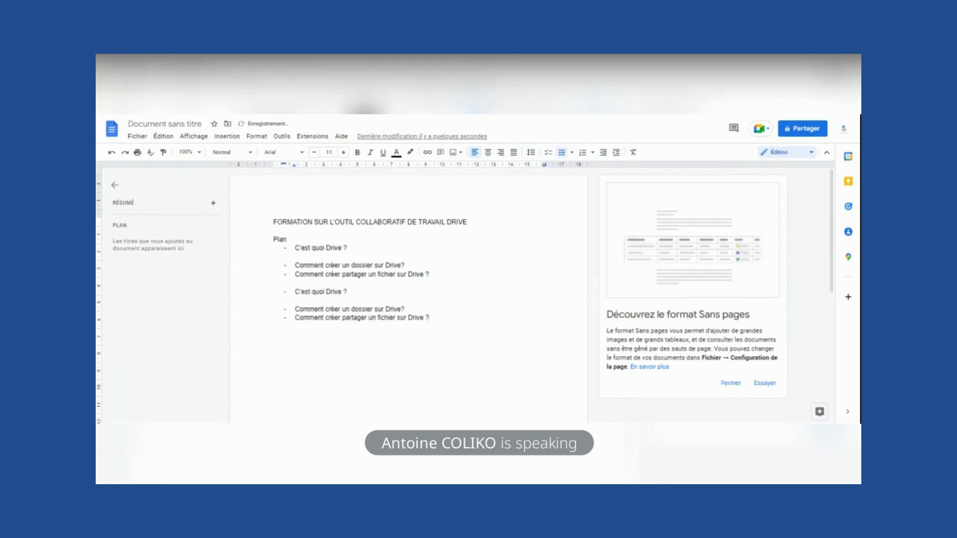
{"action": "key", "text": "BackSpace"}
{"action": "key", "text": "BackSpace"}
{"action": "type", "text": "I. "}
{"action": "type", "text": "("}
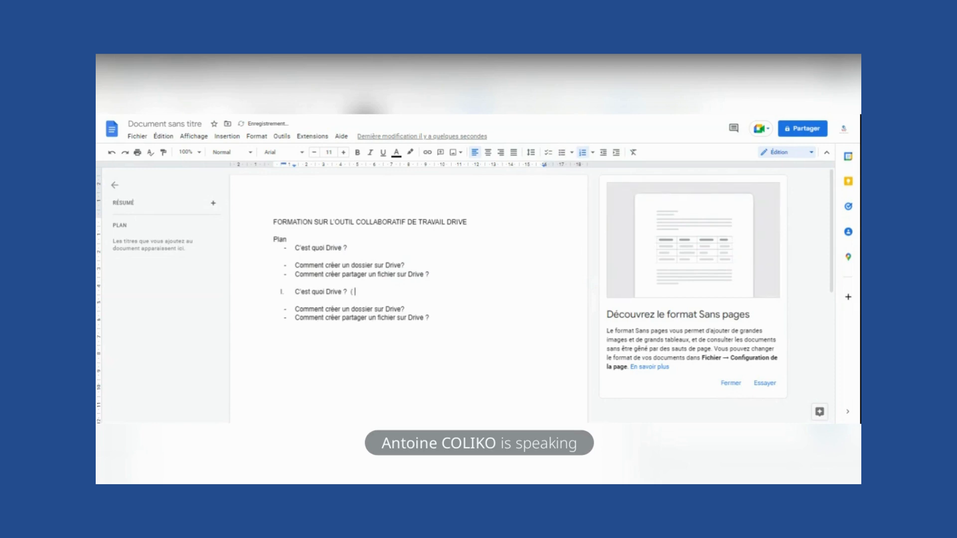
{"action": "type", "text": " Martial"}
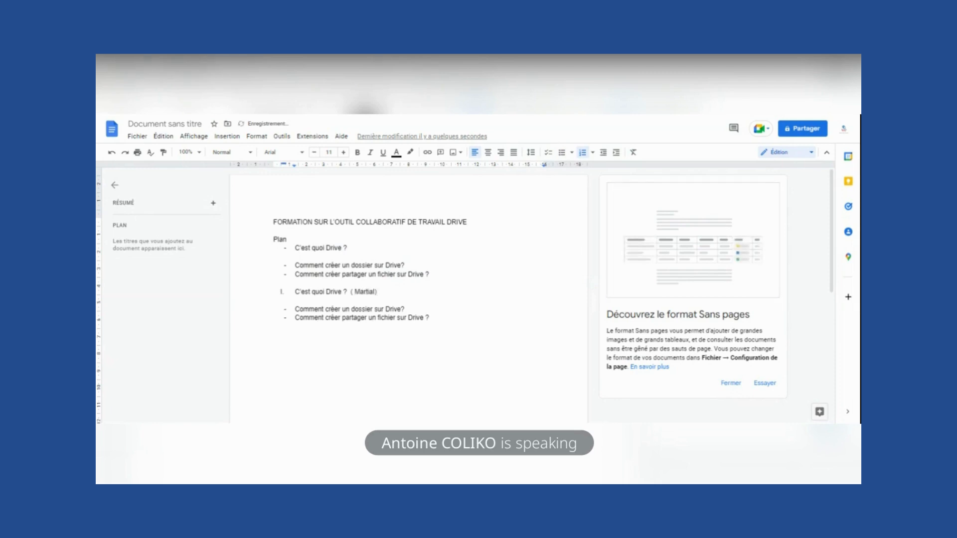
{"action": "key", "text": "Return"}
{"action": "key", "text": "Return"}
{"action": "key", "text": "Return"}
{"action": "key", "text": "Return"}
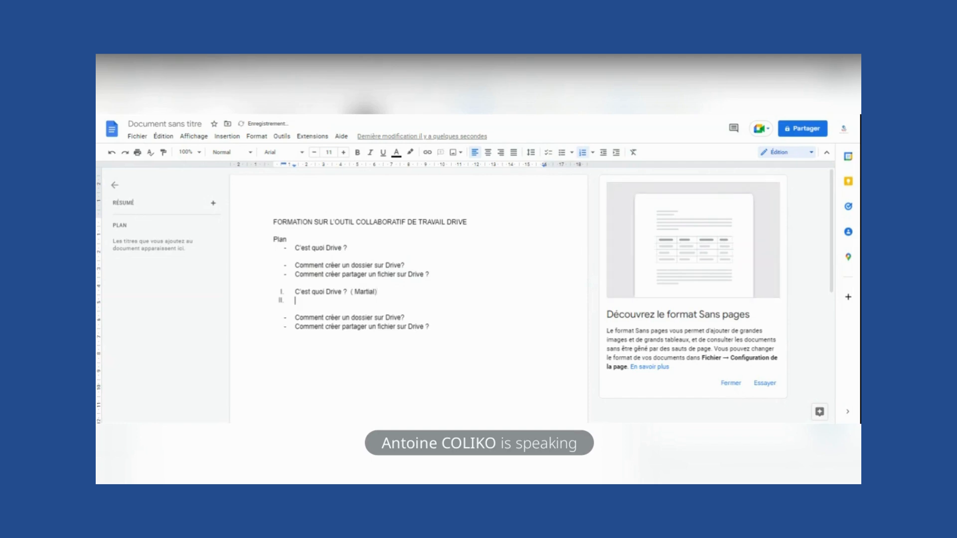
- Turn the folder question into section II, adding a presenter's name in parentheses
{"action": "left_click", "coordinate": [295, 343]}
{"action": "key", "text": "BackSpace"}
{"action": "key", "text": "BackSpace"}
{"action": "type", "text": "II."}
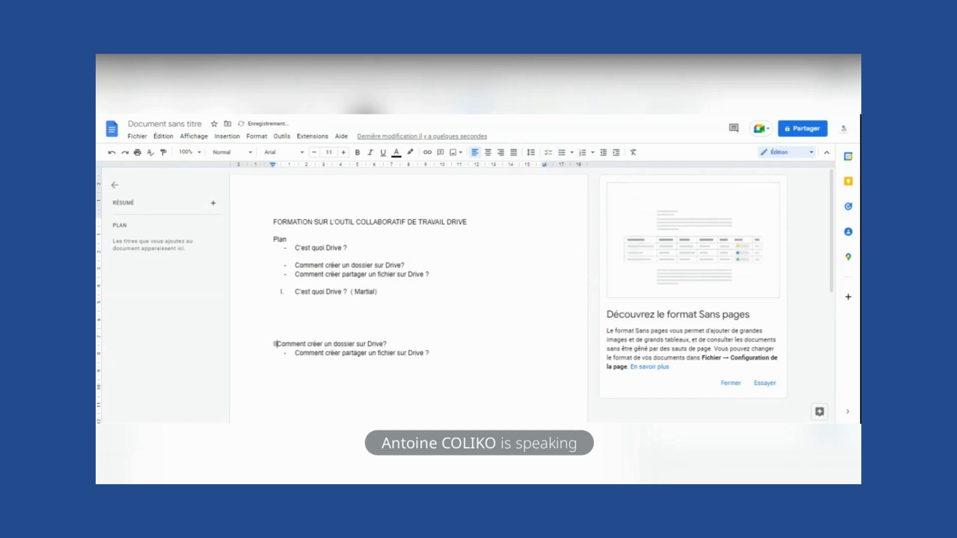
{"action": "left_click", "coordinate": [274, 335]}
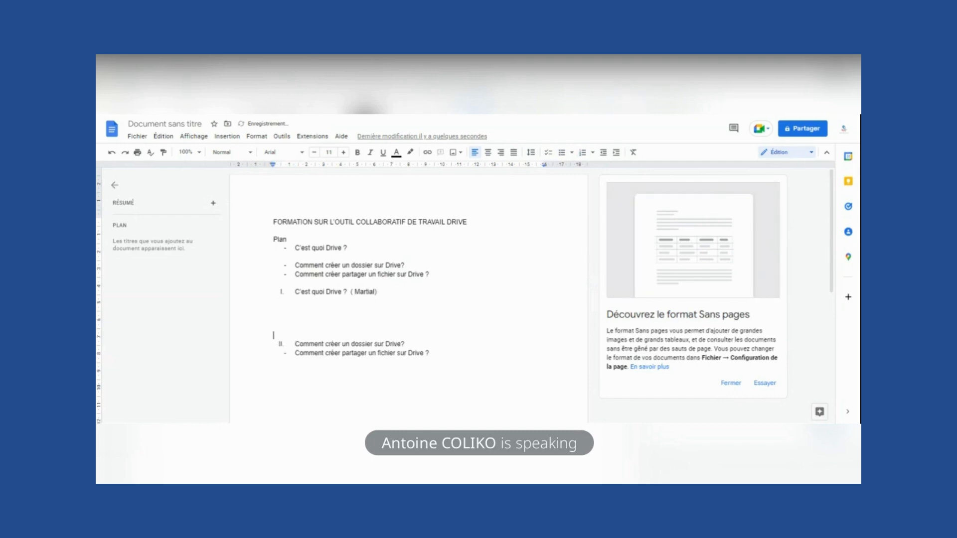
{"action": "left_click", "coordinate": [407, 344]}
{"action": "type", "text": "("}
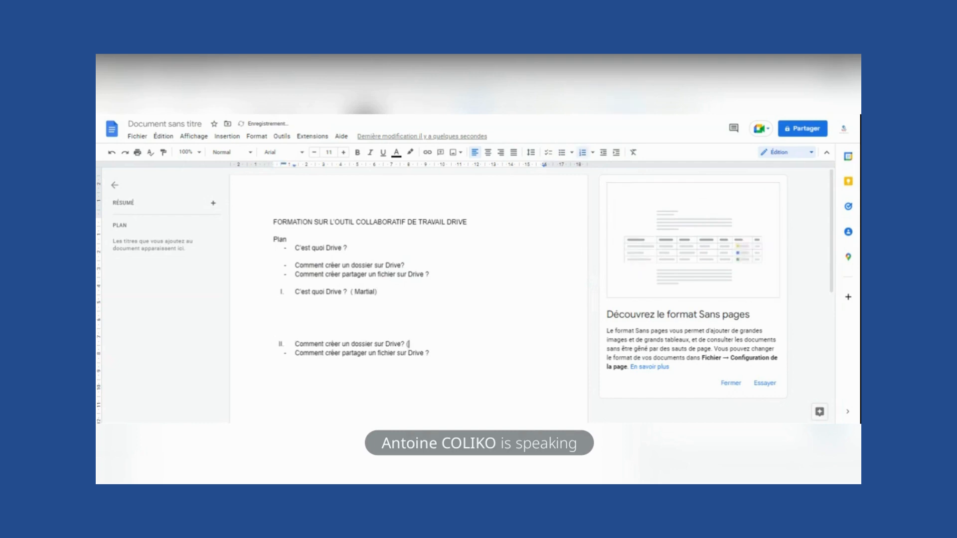
{"action": "type", "text": "Adenij"}
{"action": "type", "text": "è)"}
{"action": "key", "text": "Return"}
{"action": "key", "text": "Return"}
{"action": "key", "text": "Return"}
{"action": "key", "text": "Return"}
{"action": "key", "text": "Return"}
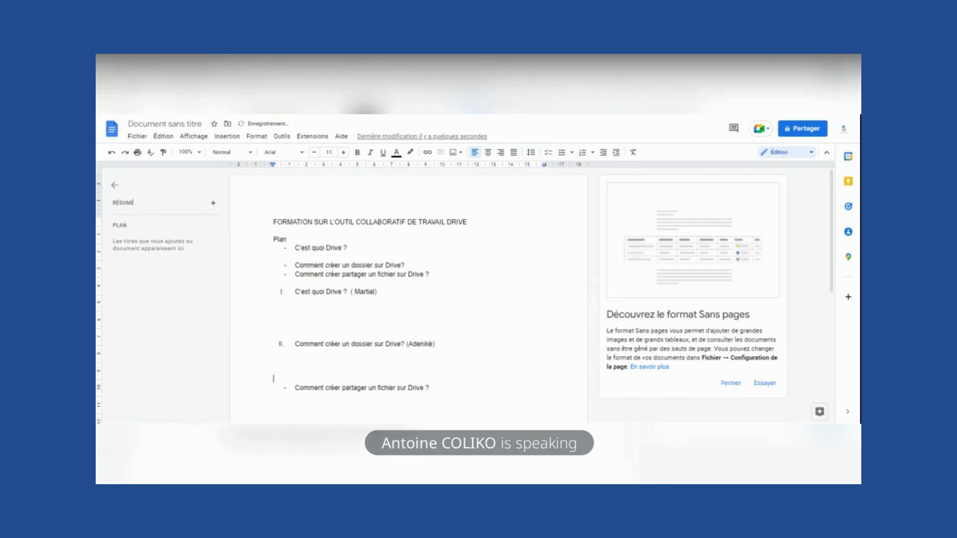
- Turn the sharing question into section III, adding a presenter's name in parentheses
{"action": "left_click", "coordinate": [295, 397]}
{"action": "key", "text": "BackSpace"}
{"action": "key", "text": "BackSpace"}
{"action": "type", "text": "II."}
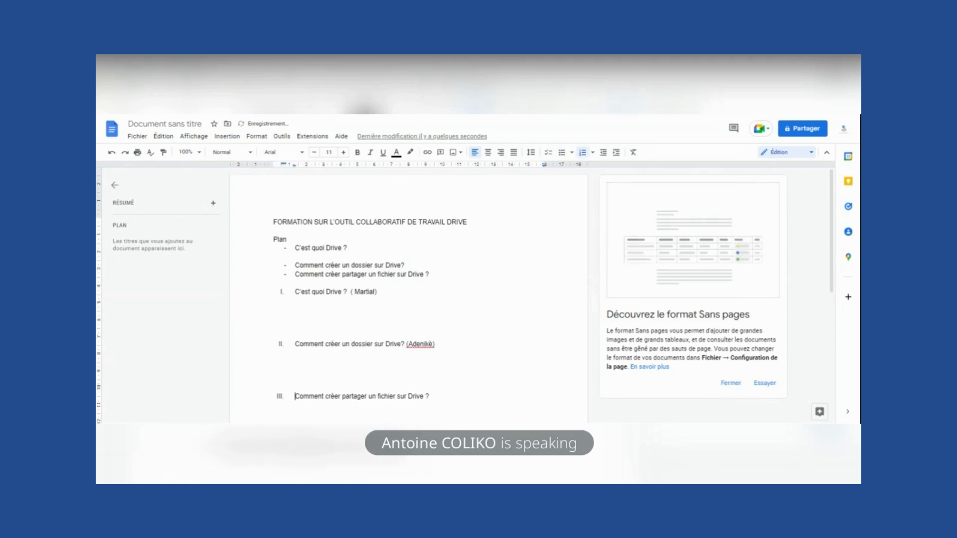
{"action": "key", "text": "BackSpace"}
{"action": "type", "text": "(Marc"}
{"action": "type", "text": ")"}
- Dismiss the Sans pages card and briefly open, then close, the sharing settings
{"action": "left_click", "coordinate": [730, 384]}
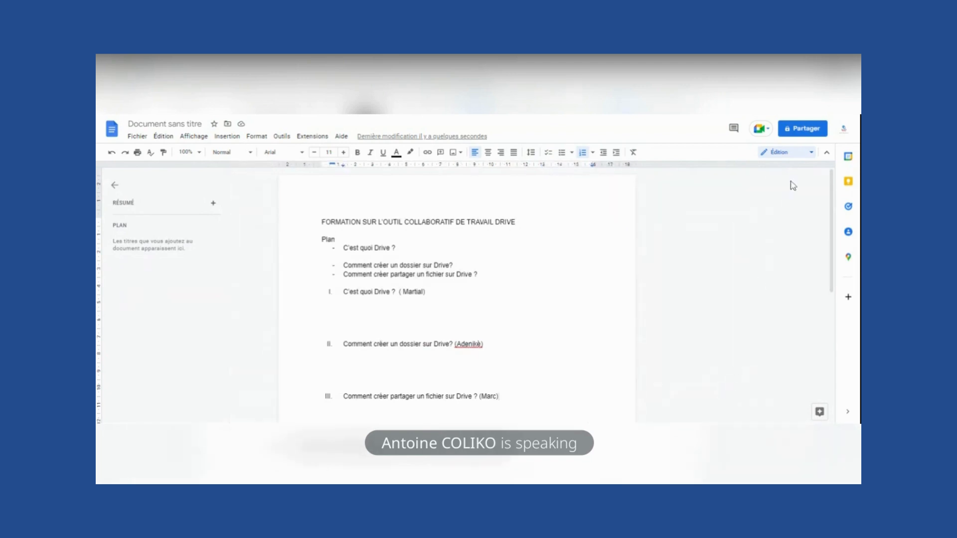
{"action": "left_click", "coordinate": [795, 130]}
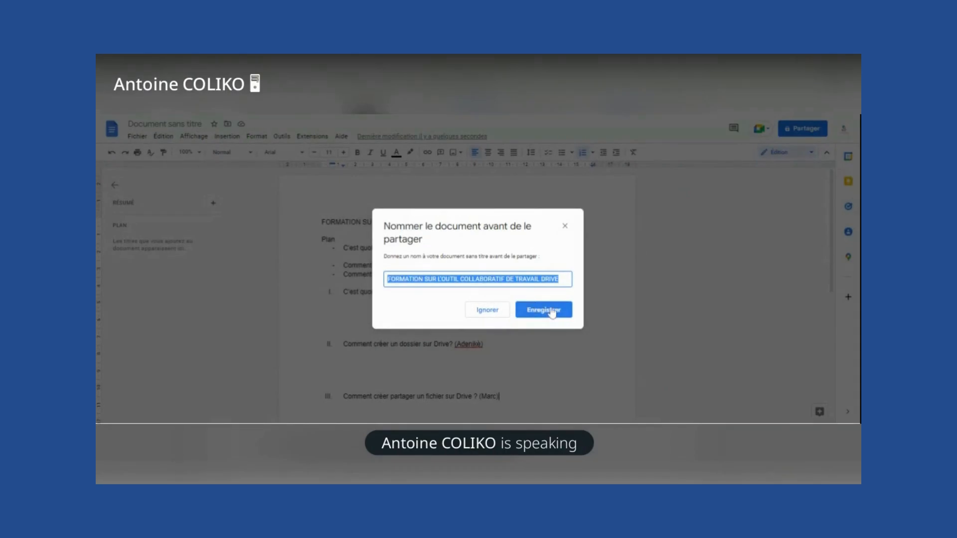
{"action": "left_click", "coordinate": [547, 311]}
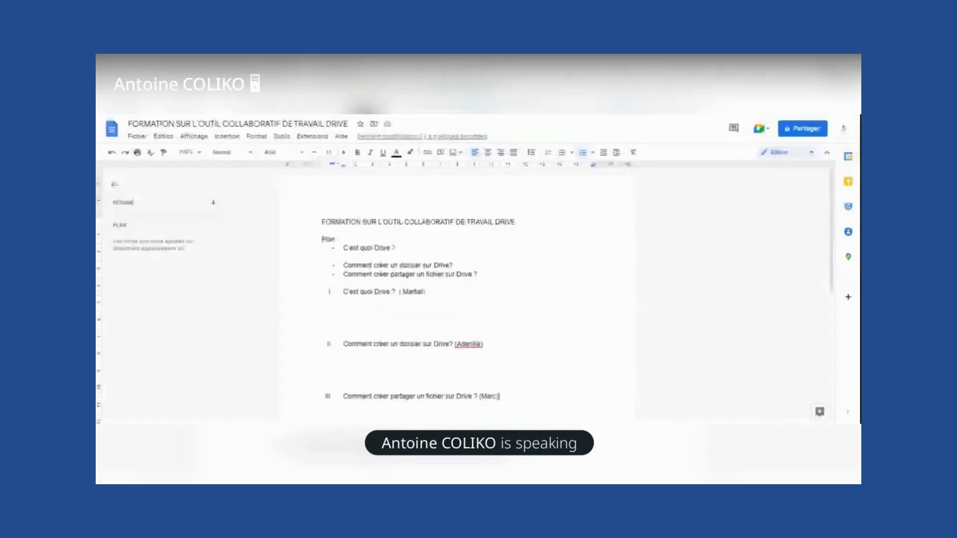
{"action": "left_click", "coordinate": [787, 129]}
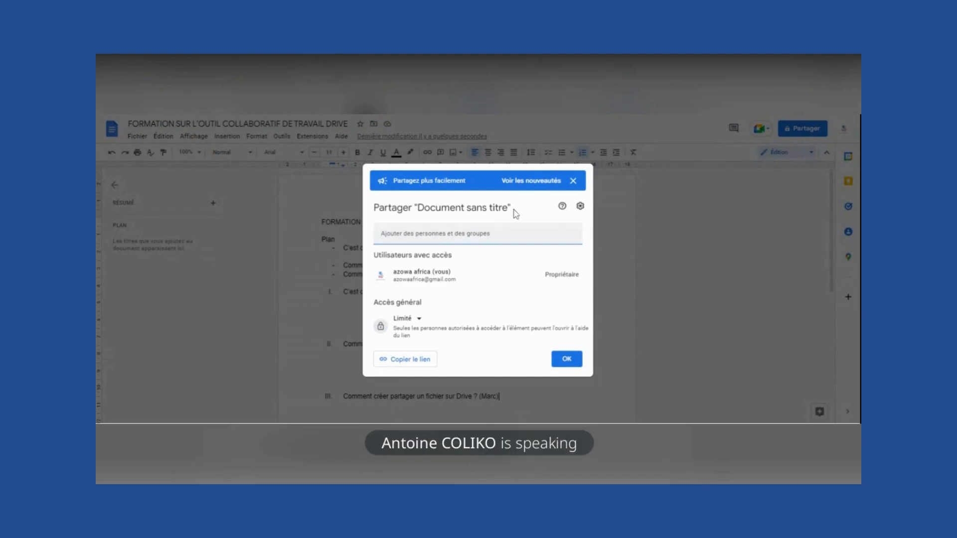
{"action": "left_click", "coordinate": [573, 180]}
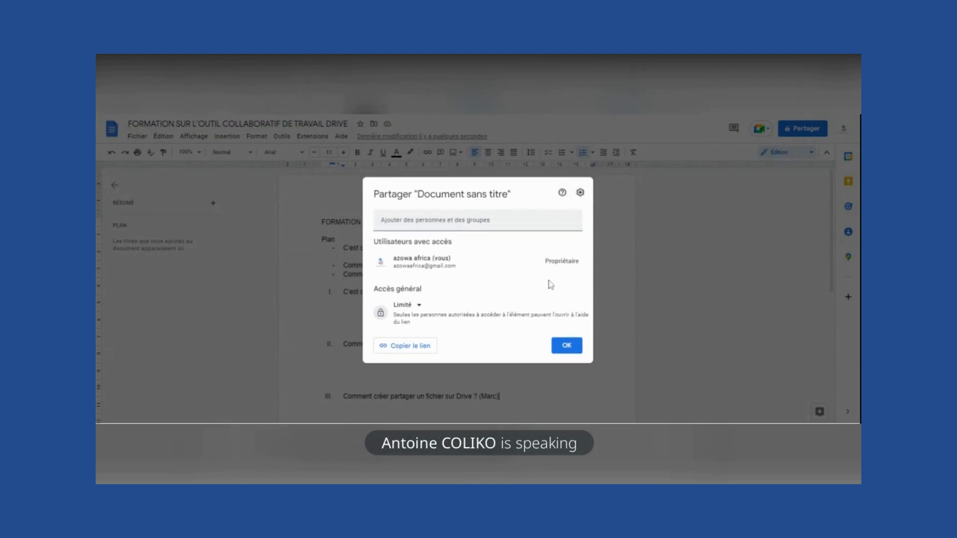
{"action": "left_click", "coordinate": [575, 349]}
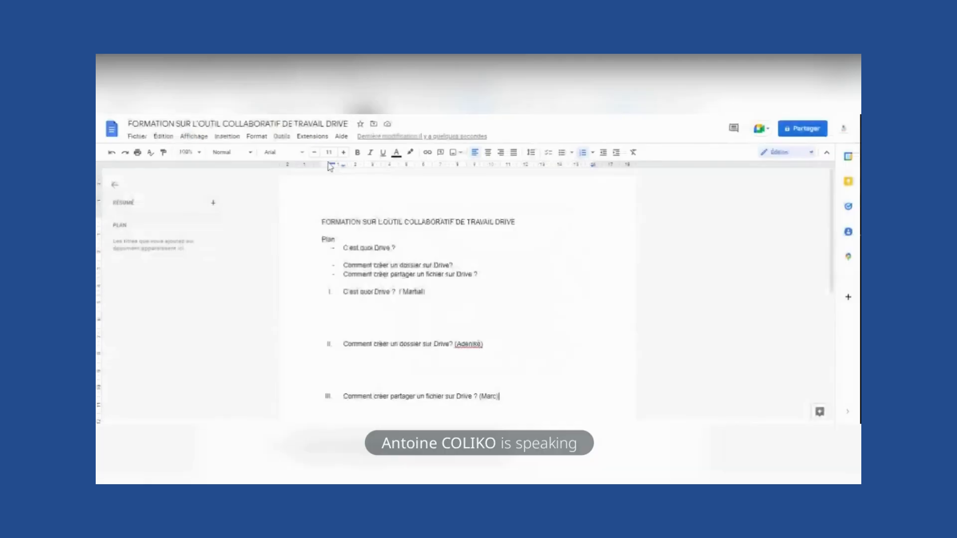
- Rename the document to FORMATION SUR DRIVE, removing L'OUTIL COLLABORATIF DE TRAVAIL
{"action": "left_click", "coordinate": [277, 124]}
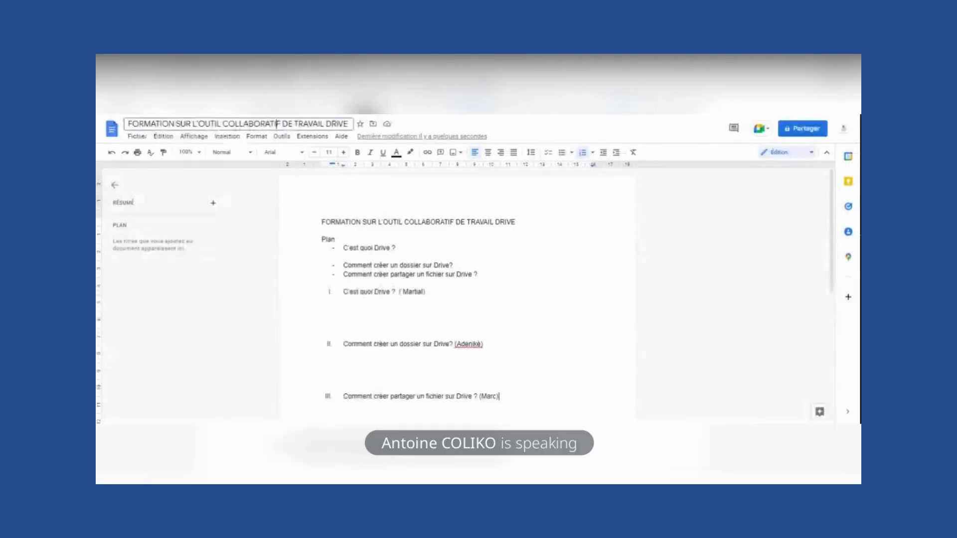
{"action": "key", "text": "ctrl+shift+Left"}
{"action": "key", "text": "ctrl+shift+Left"}
{"action": "key", "text": "ctrl+shift+Left"}
{"action": "key", "text": "ctrl+shift+Left"}
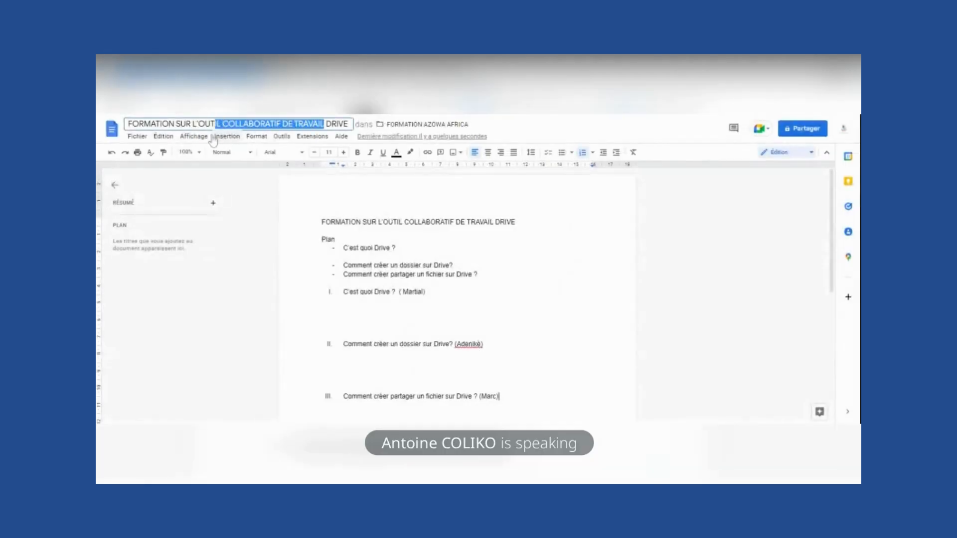
{"action": "key", "text": "BackSpace"}
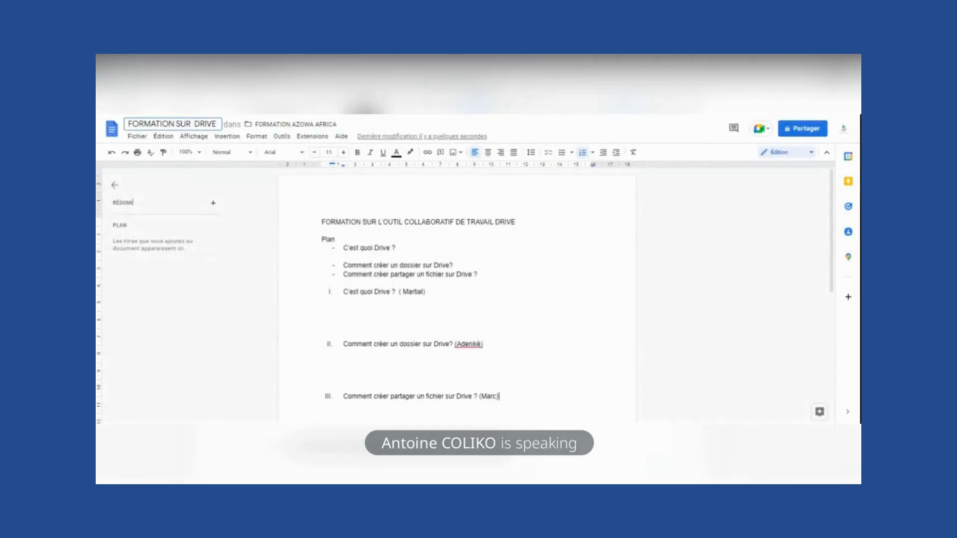
{"action": "left_click", "coordinate": [357, 129]}
{"action": "left_click", "coordinate": [518, 221]}
{"action": "left_click", "coordinate": [801, 130]}
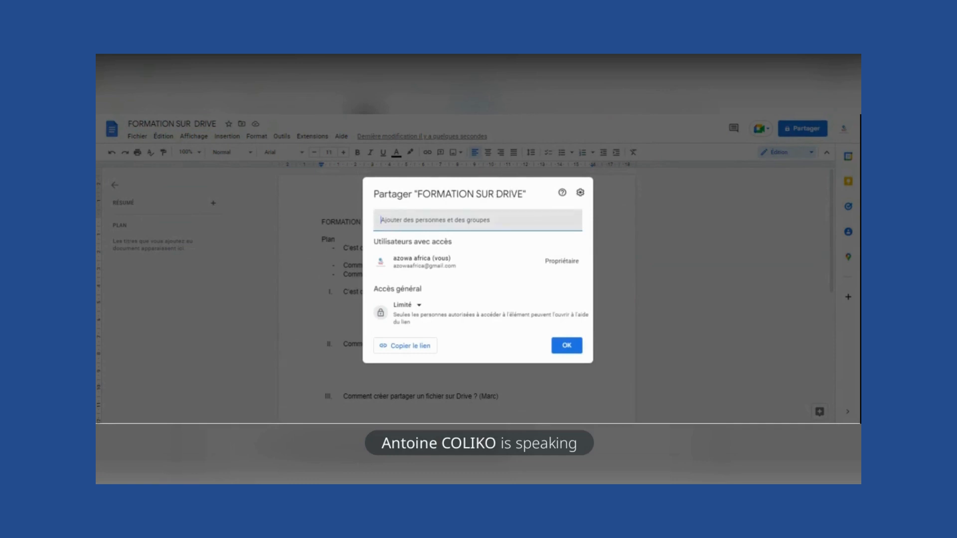
- Enter the collaborator's e-mail address and pick the suggested contact as recipient
{"action": "key", "text": "Right"}
{"action": "key", "text": "Right"}
{"action": "key", "text": "Right"}
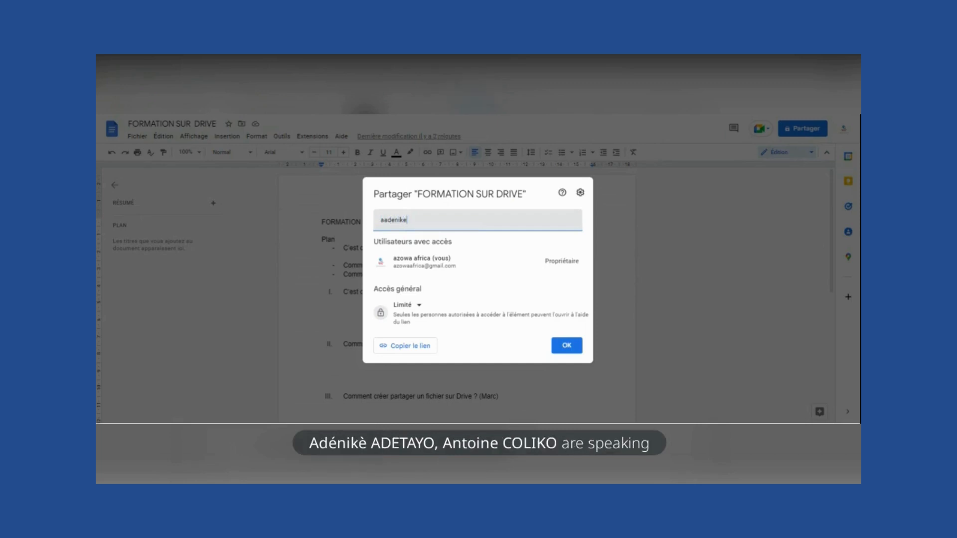
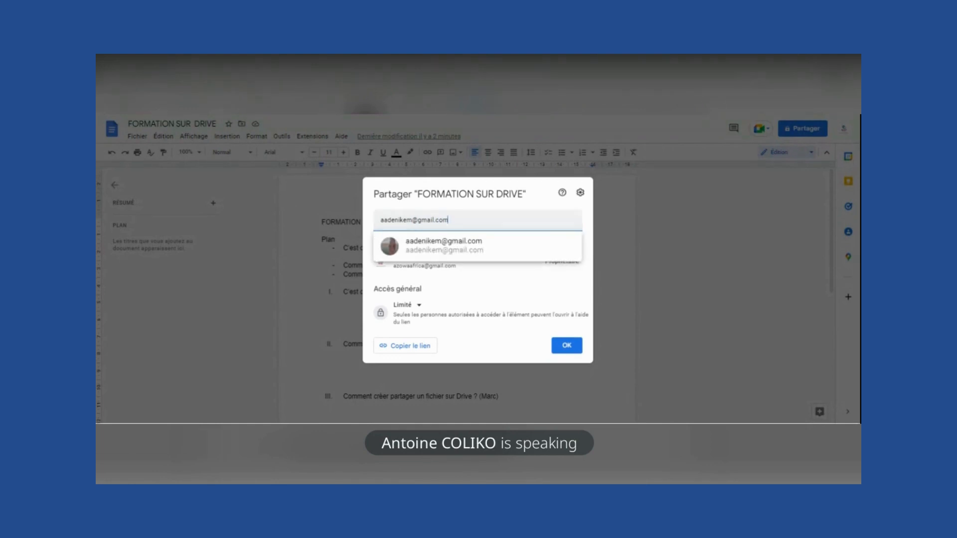
{"action": "mouse_move", "coordinate": [431, 251]}
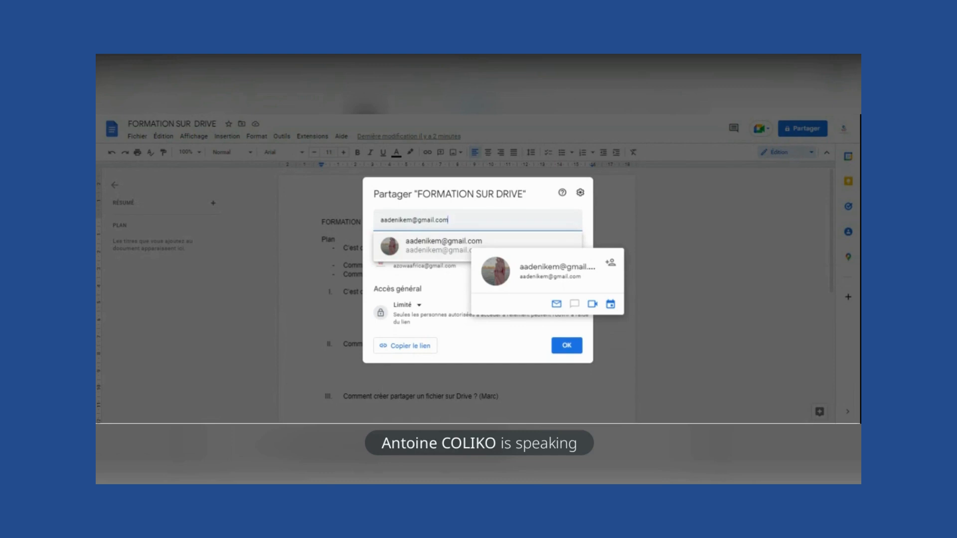
{"action": "left_click", "coordinate": [443, 246]}
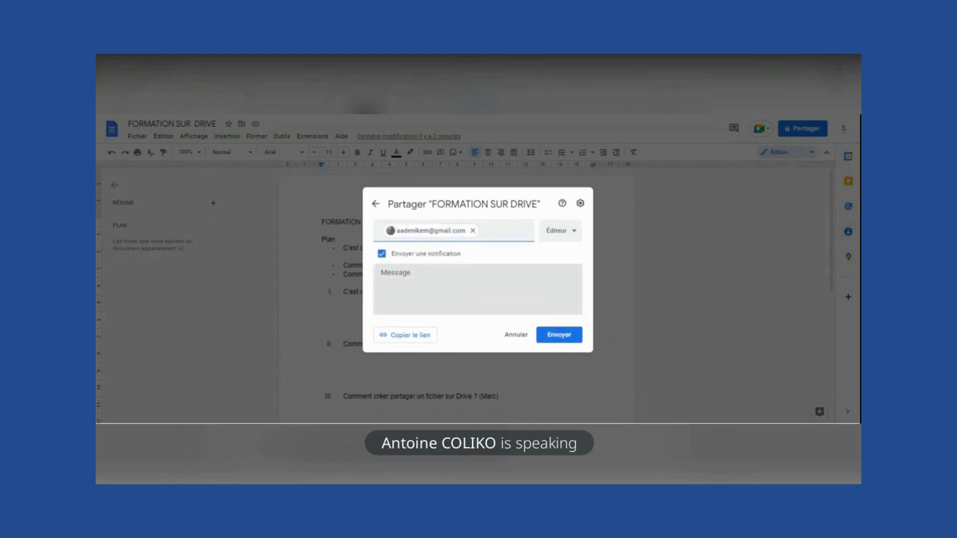
- Try the Commentateur and Lecteur roles, then set the collaborator's access to Éditeur
{"action": "left_click", "coordinate": [571, 234]}
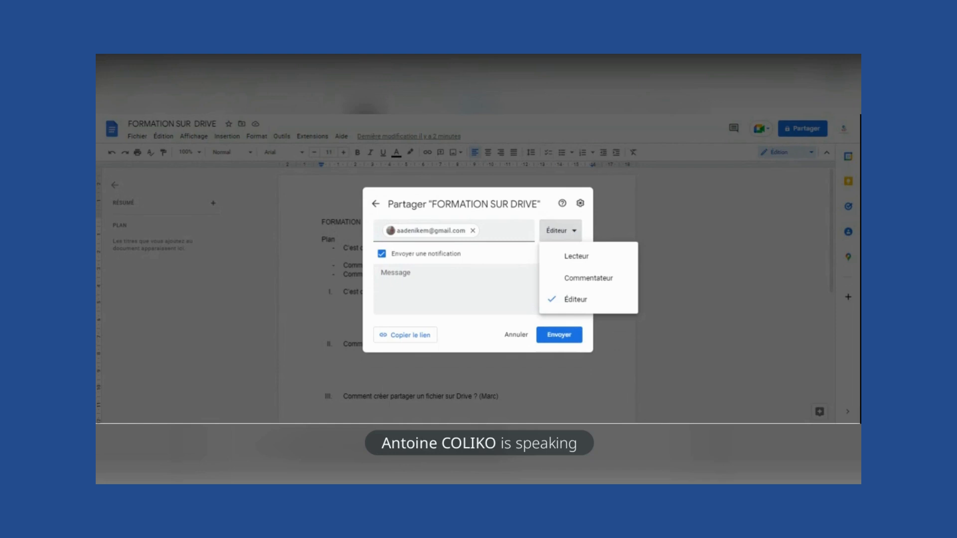
{"action": "left_click", "coordinate": [588, 280]}
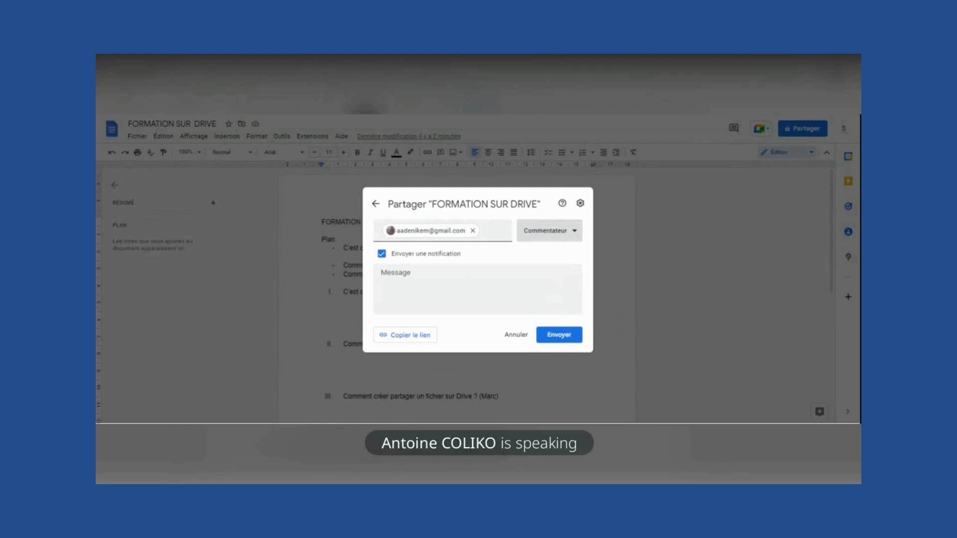
{"action": "left_click", "coordinate": [562, 236]}
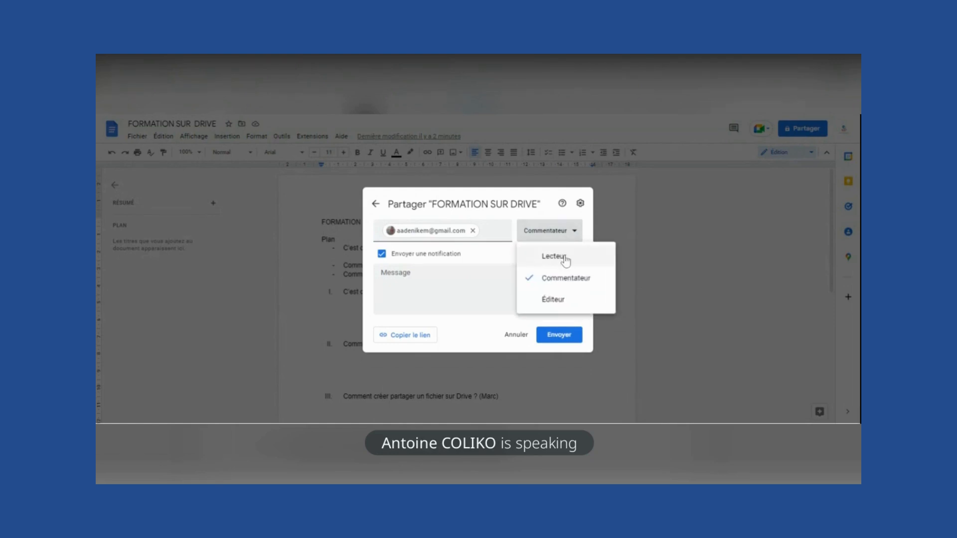
{"action": "left_click", "coordinate": [565, 258]}
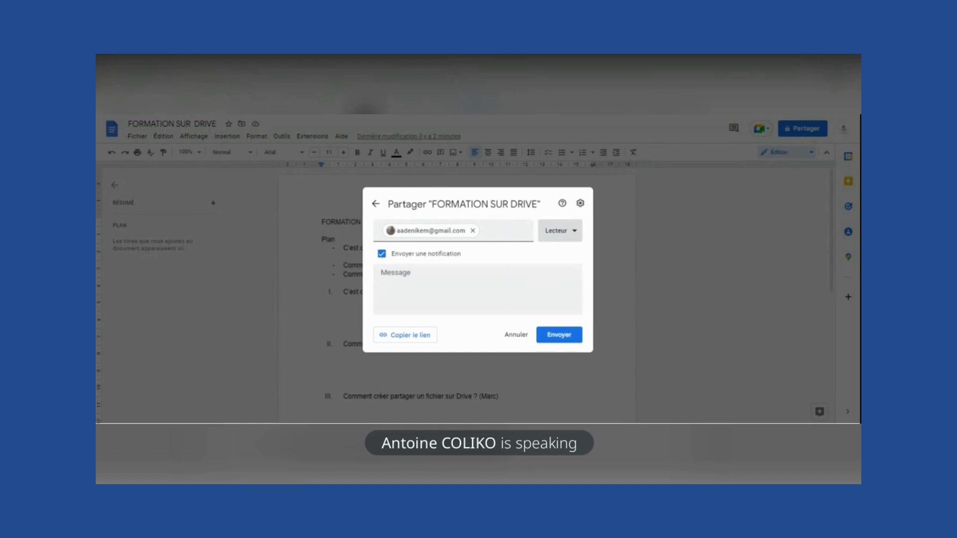
{"action": "left_click", "coordinate": [565, 234]}
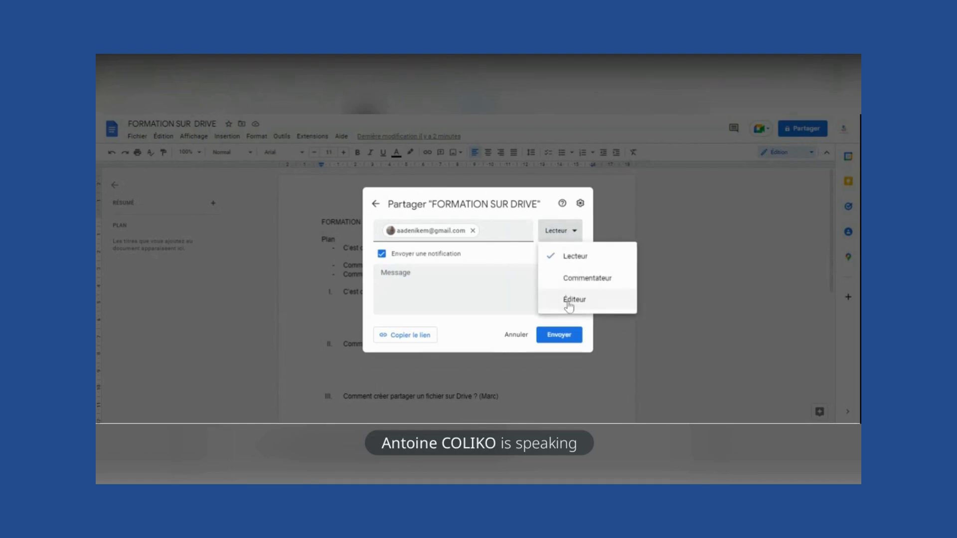
{"action": "left_click", "coordinate": [569, 301]}
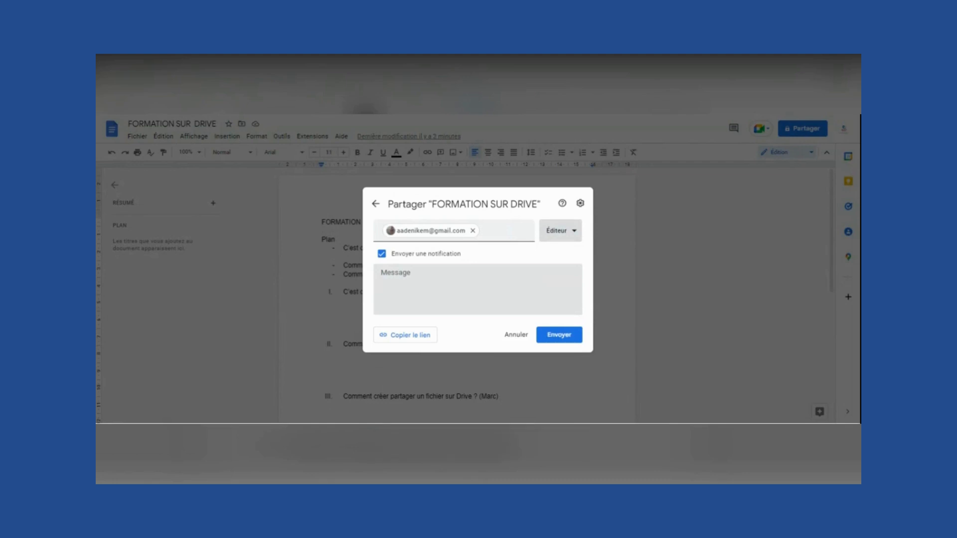
{"action": "left_click", "coordinate": [468, 288]}
- Write the message 'Chère Collaboratrice / J'espère que ce mail vous trouve en pleine forme. Vous pouvez modifier ce document'
{"action": "type", "text": "Chère "}
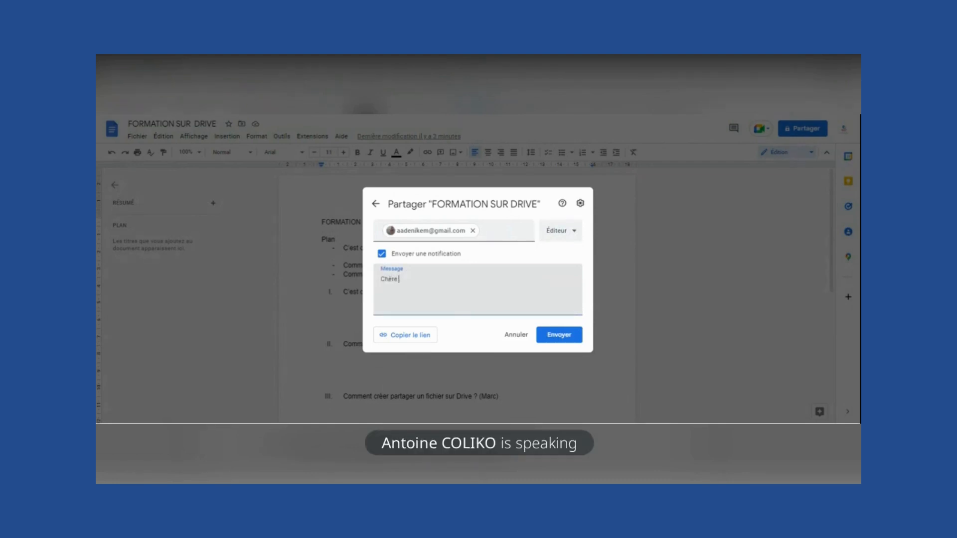
{"action": "type", "text": "Collab"}
{"action": "type", "text": "o"}
{"action": "key", "text": "BackSpace"}
{"action": "type", "text": "boratrice"}
{"action": "key", "text": "Return"}
{"action": "type", "text": "J'espère que ce mail vou trouve en "}
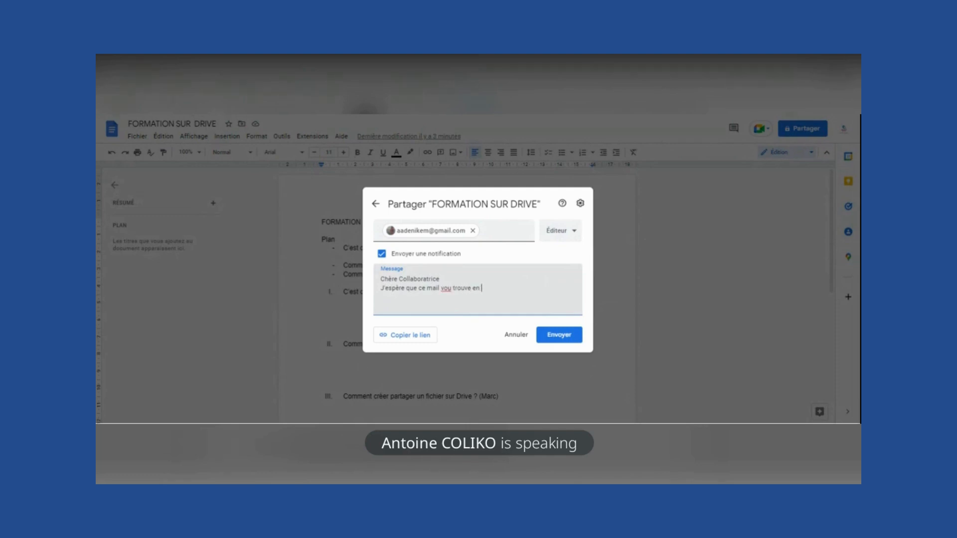
{"action": "type", "text": "s"}
{"action": "type", "text": "pleine fom"}
{"action": "key", "text": "BackSpace"}
{"action": "type", "text": "rme. Vo"}
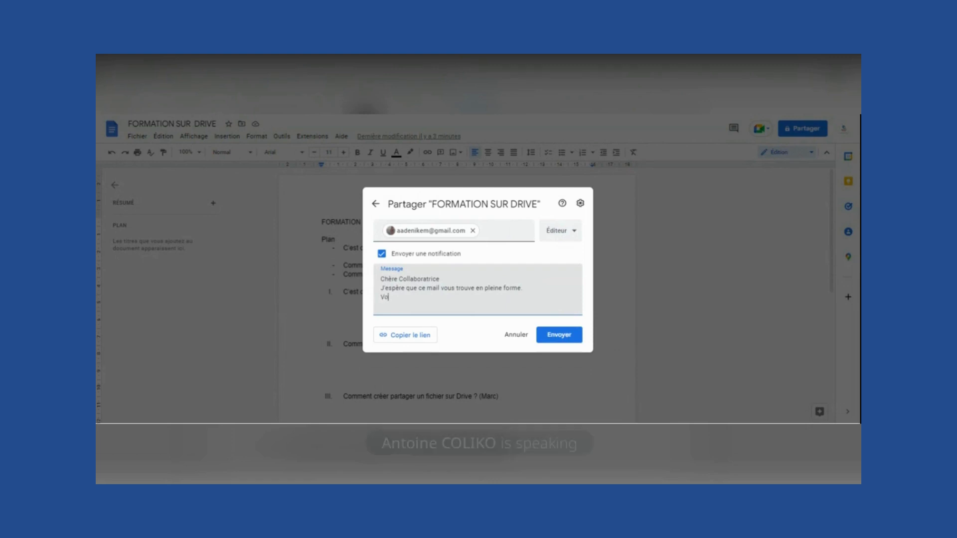
{"action": "type", "text": "us pouvez m"}
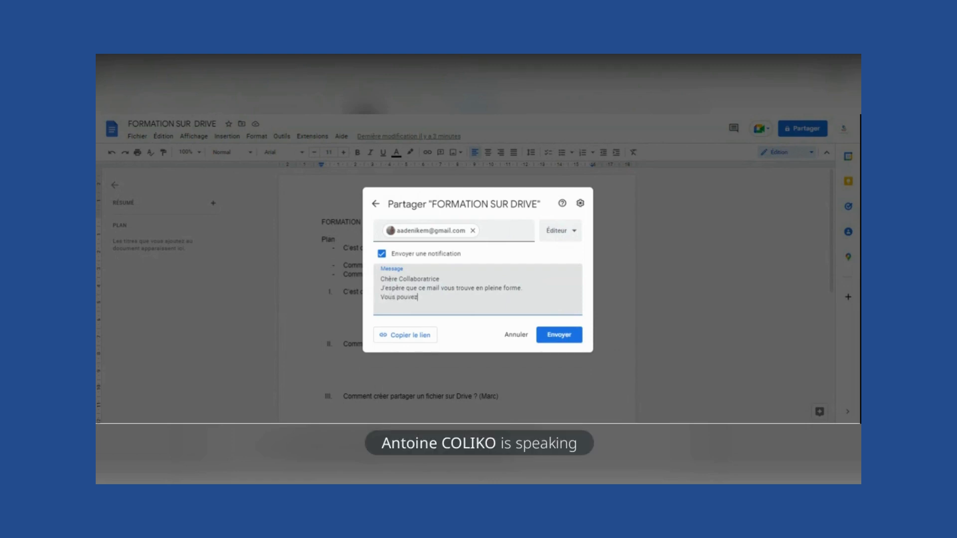
{"action": "type", "text": "odifier ce document."}
- Send the pending share invitation and return to the FORMATION SUR DRIVE document
{"action": "left_click", "coordinate": [561, 337]}
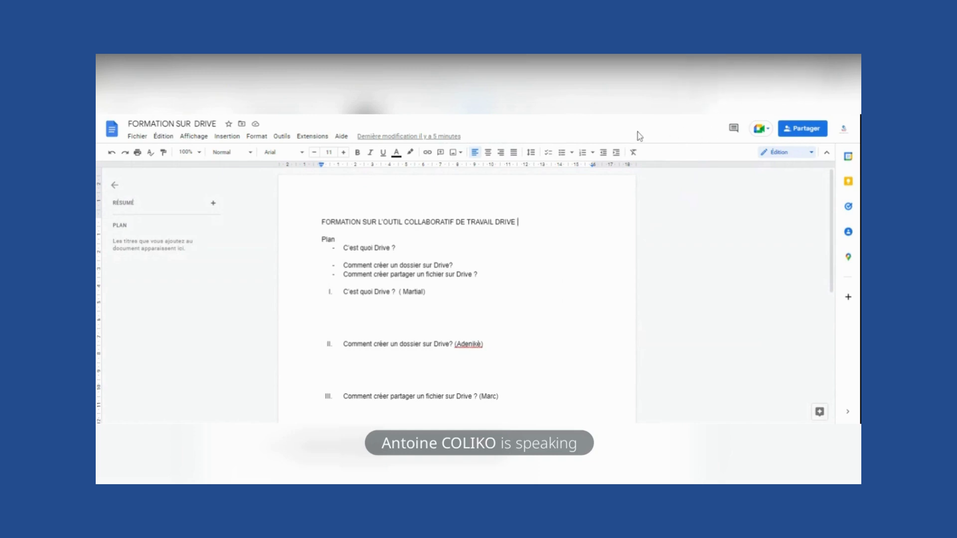
- Type 'C'est un outil' on the line under the 'C'est quoi Drive ?' heading
{"action": "left_click", "coordinate": [322, 353]}
{"action": "key", "text": "Up"}
{"action": "key", "text": "Up"}
{"action": "type", "text": "C'est un outil"}
{"action": "left_click", "coordinate": [809, 130]}
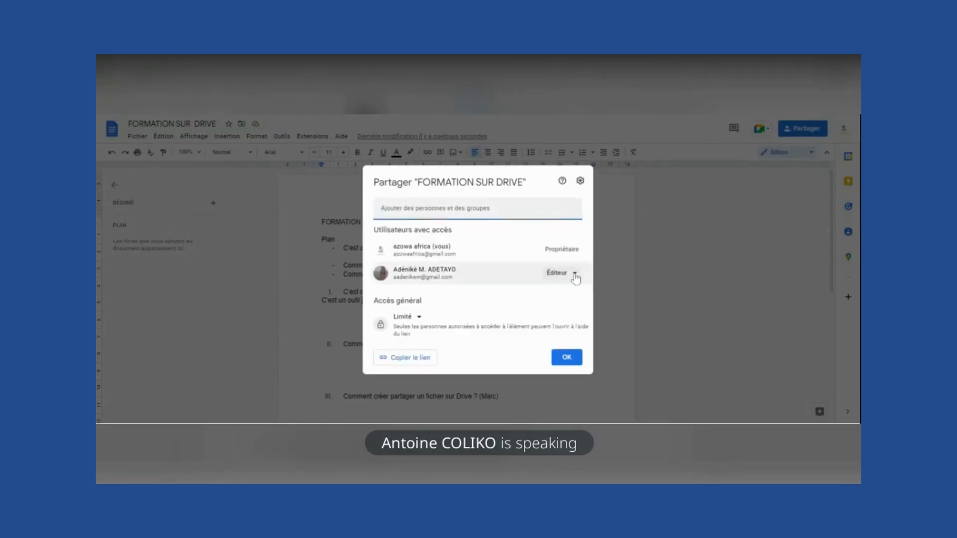
{"action": "left_click", "coordinate": [573, 274]}
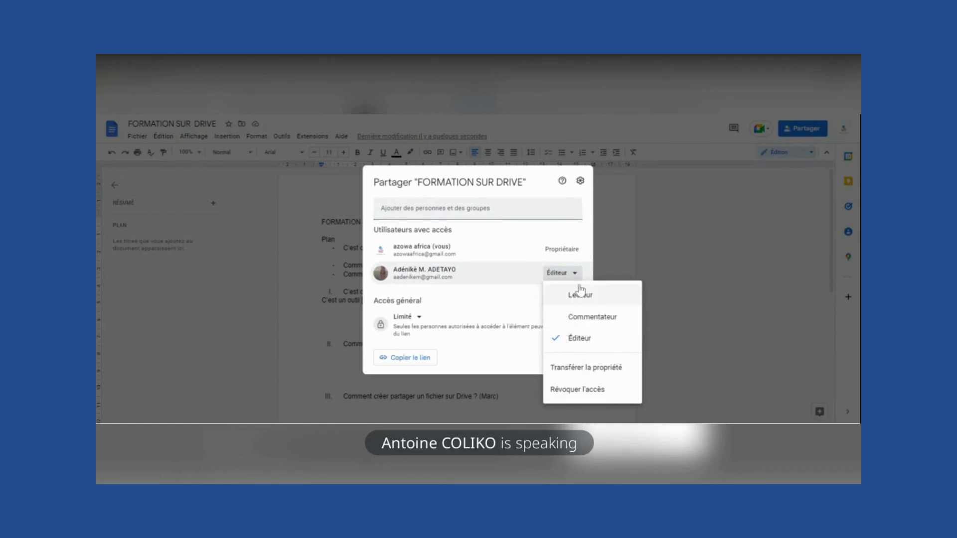
{"action": "left_click", "coordinate": [692, 243]}
{"action": "left_click", "coordinate": [691, 243]}
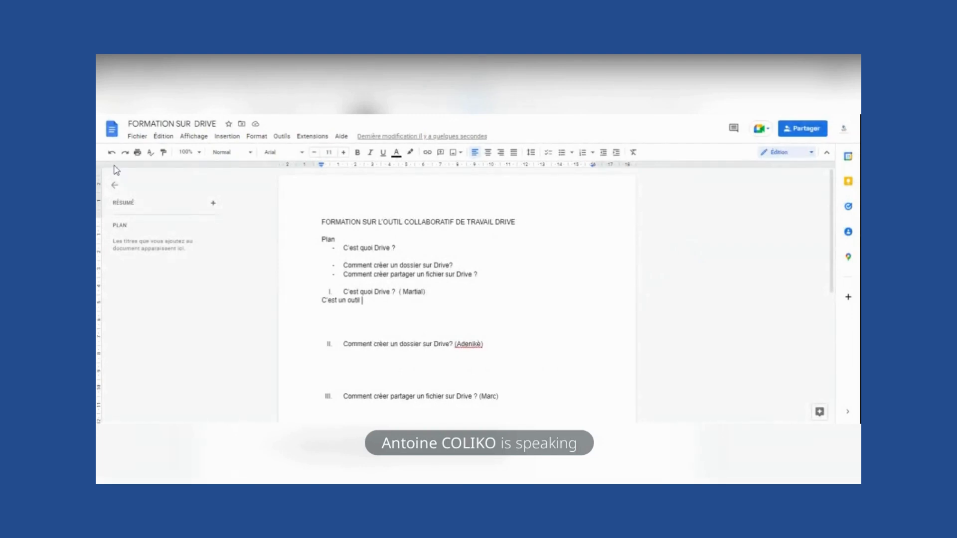
- Look through the Fichier > Télécharger download formats, then dismiss the menu without downloading
{"action": "left_click", "coordinate": [141, 138]}
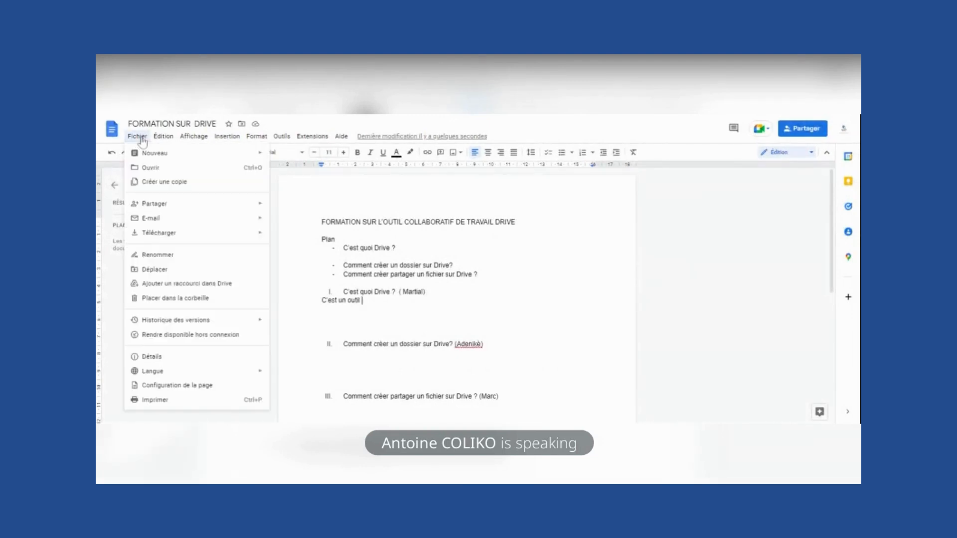
{"action": "mouse_move", "coordinate": [172, 234]}
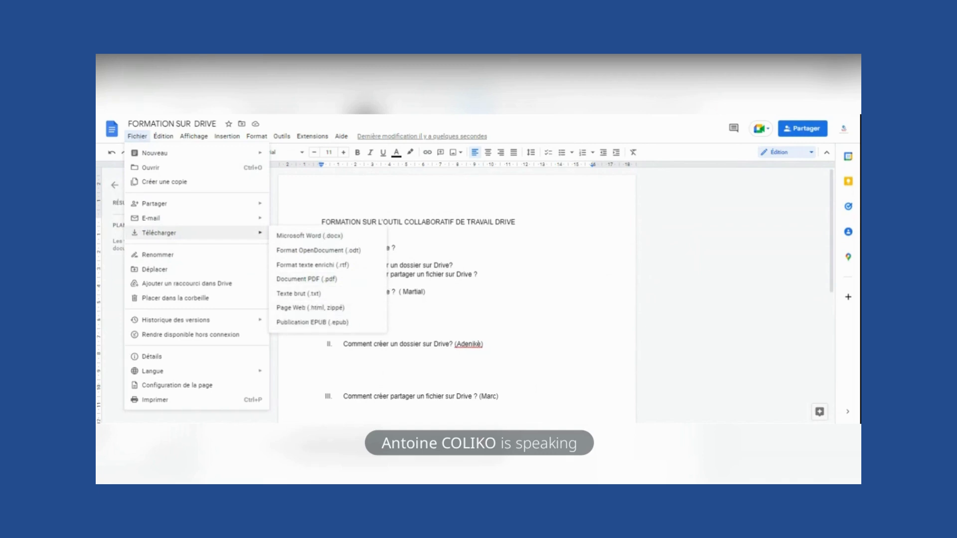
{"action": "left_click", "coordinate": [478, 274]}
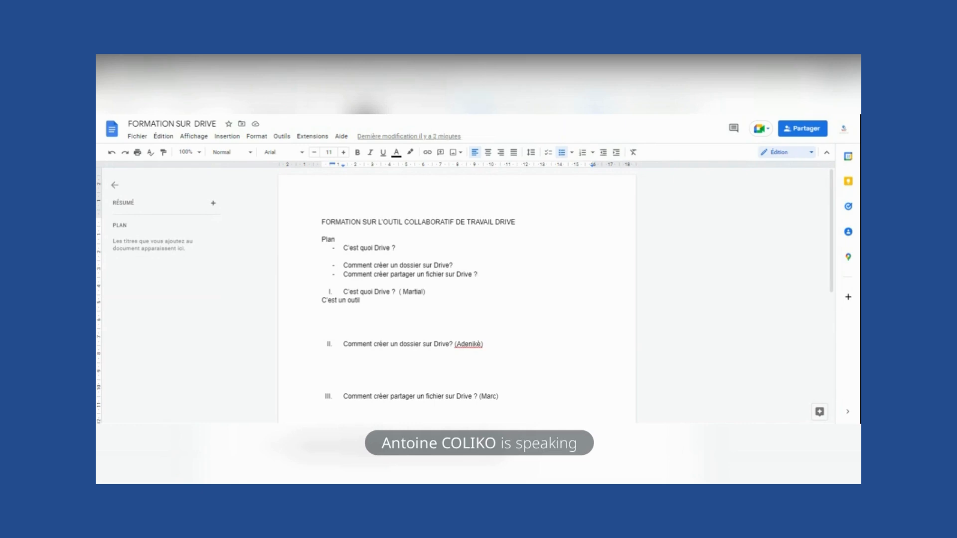
- Back in the FORMATION AZOWA AFRICA Drive folder, create a blank spreadsheet via Nouveau > Google Sheets
{"action": "key", "text": "ctrl+shift+Tab"}
{"action": "left_click", "coordinate": [153, 177]}
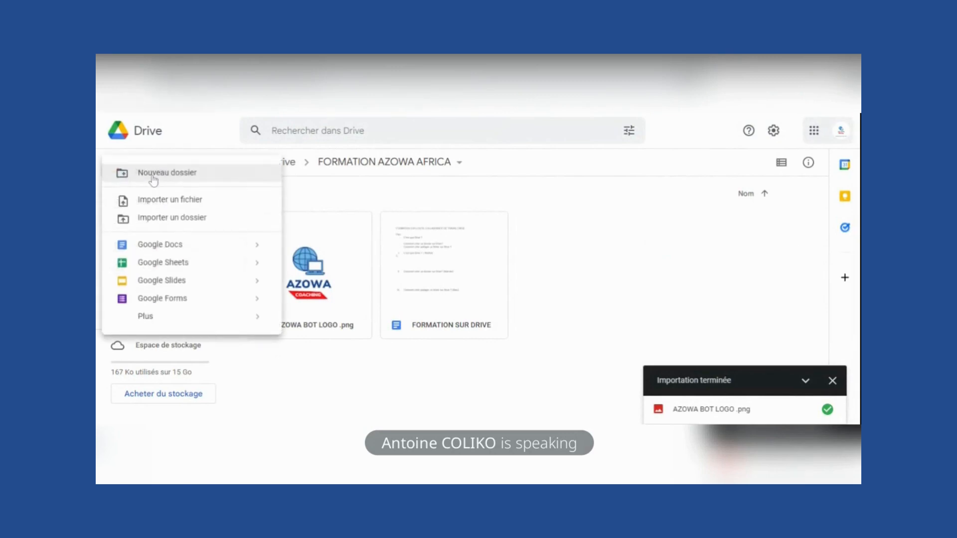
{"action": "left_click", "coordinate": [180, 267]}
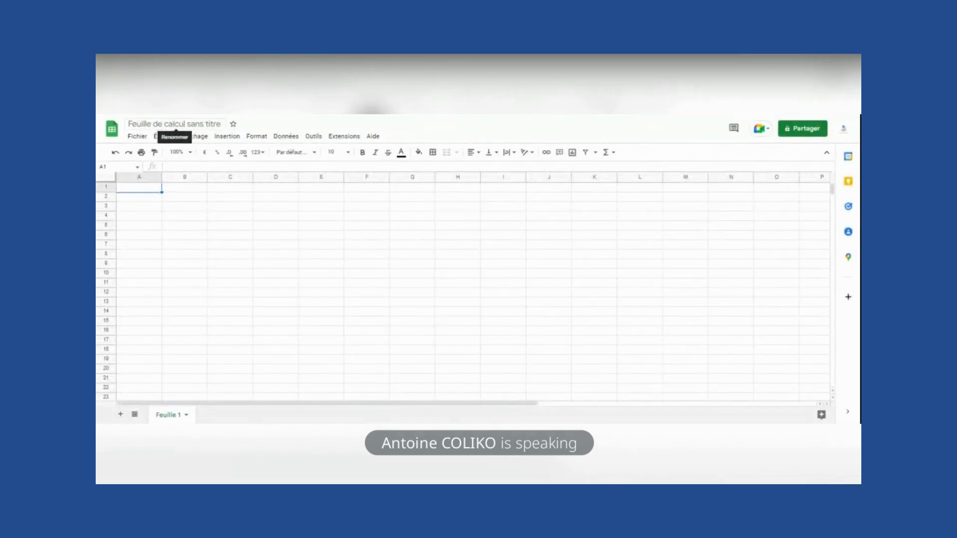
- Rename the untitled spreadsheet to 'Point financier'
{"action": "left_click", "coordinate": [175, 125]}
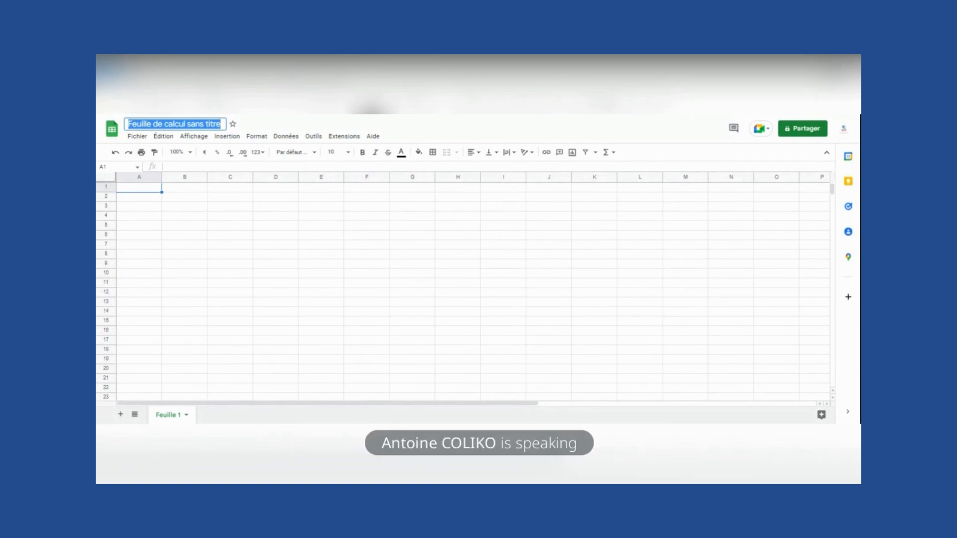
{"action": "type", "text": "Point financie"}
{"action": "key", "text": "BackSpace"}
{"action": "key", "text": "BackSpace"}
{"action": "key", "text": "BackSpace"}
{"action": "type", "text": "ncier"}
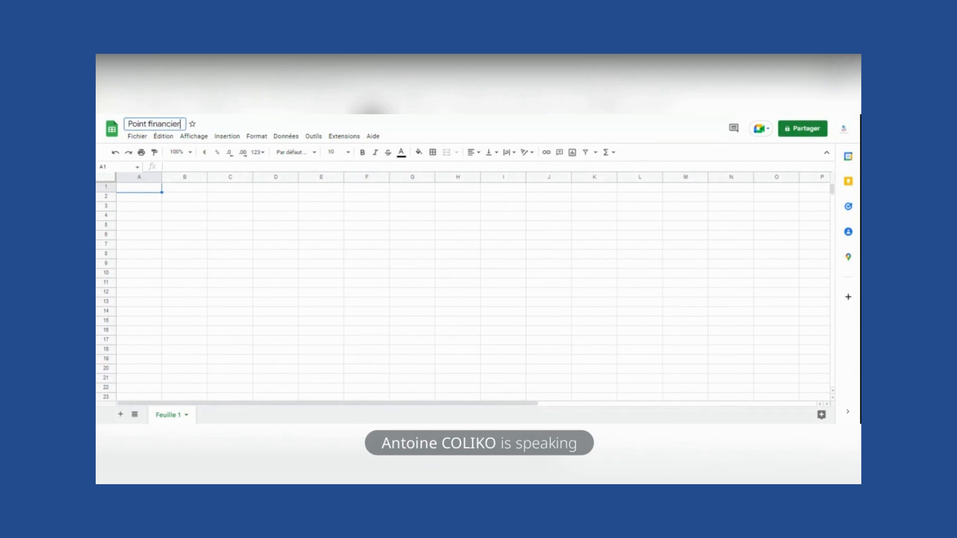
{"action": "left_click", "coordinate": [148, 198]}
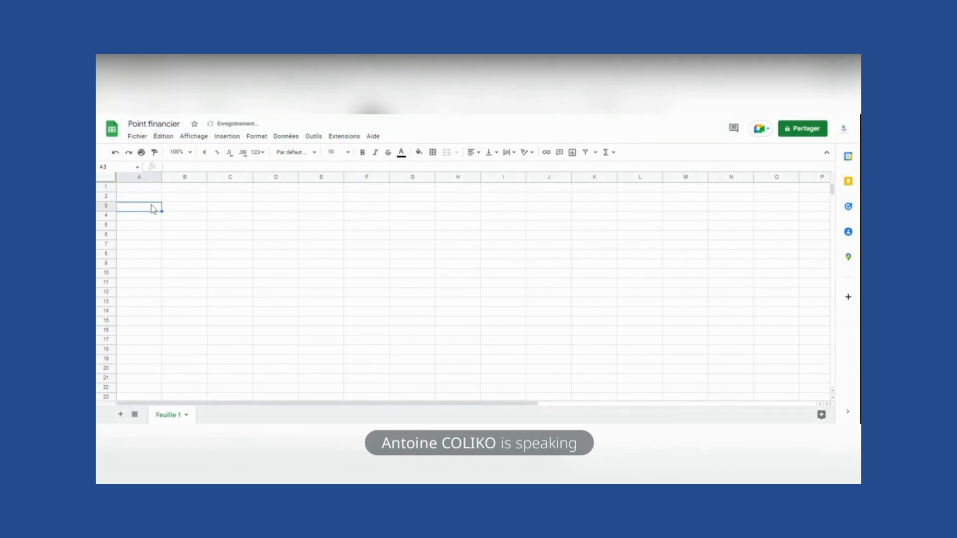
- Enter the headers Numéro in A1 and Date in B1
{"action": "key", "text": "Up"}
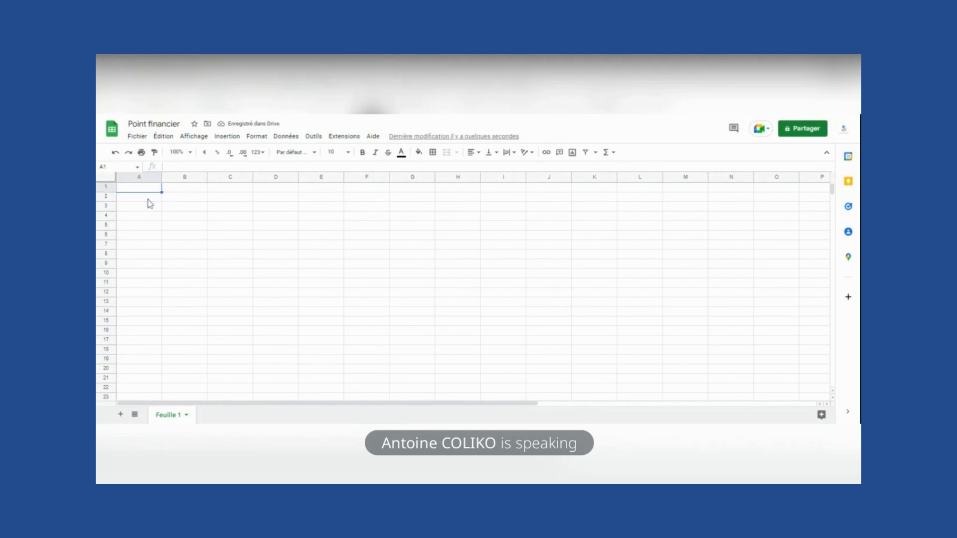
{"action": "type", "text": "Numéro"}
{"action": "key", "text": "Tab"}
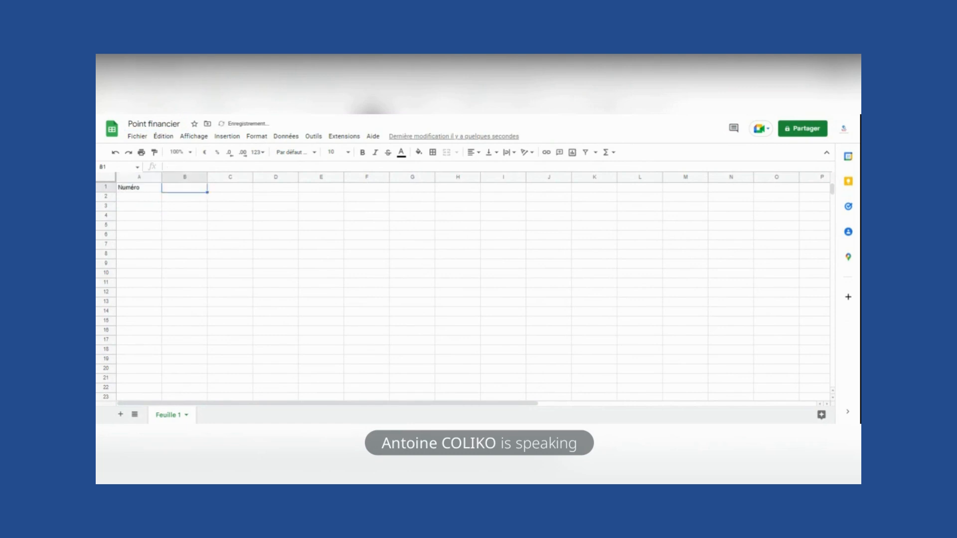
{"action": "type", "text": "Date"}
{"action": "key", "text": "Tab"}
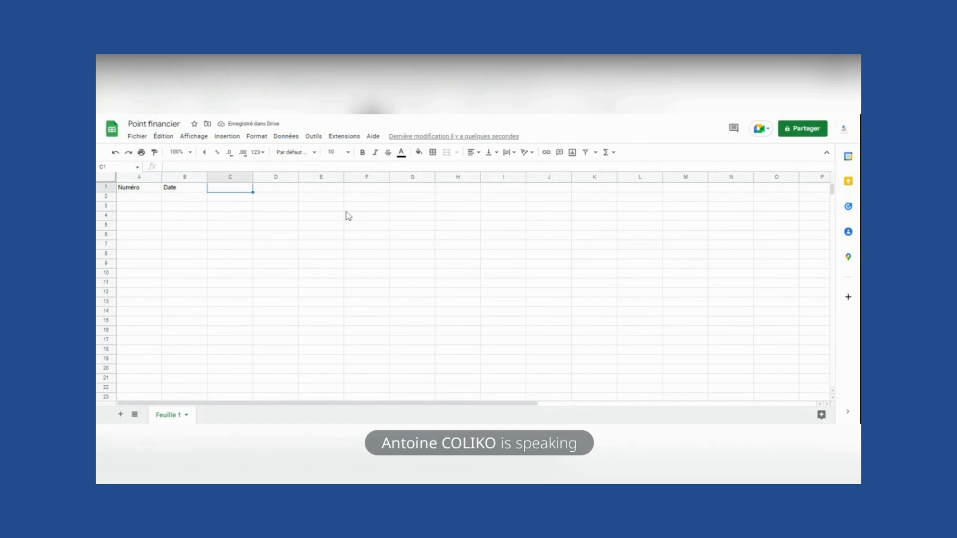
- Zoom the sheet to 150% and enter headers Intitulé in C1 and Montant in D1
{"action": "left_click", "coordinate": [190, 155]}
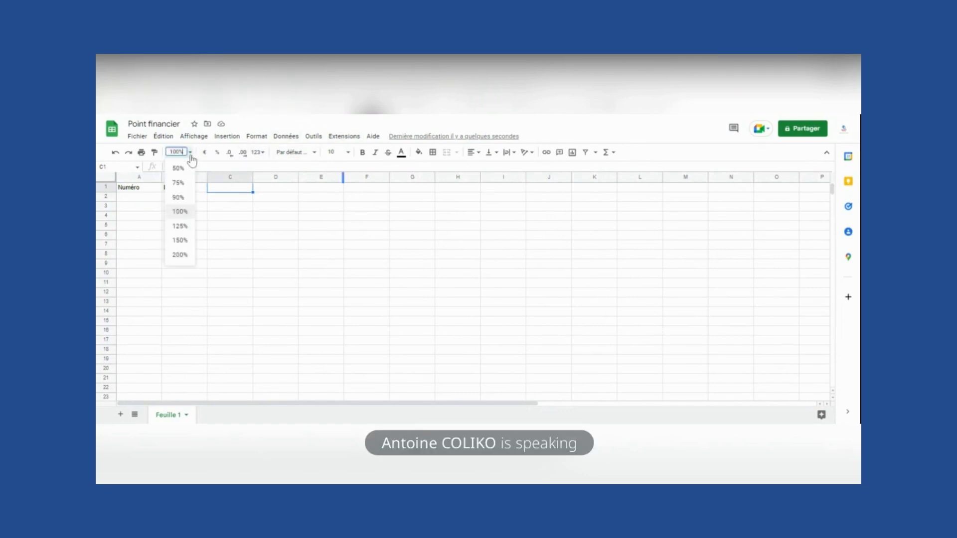
{"action": "left_click", "coordinate": [180, 240]}
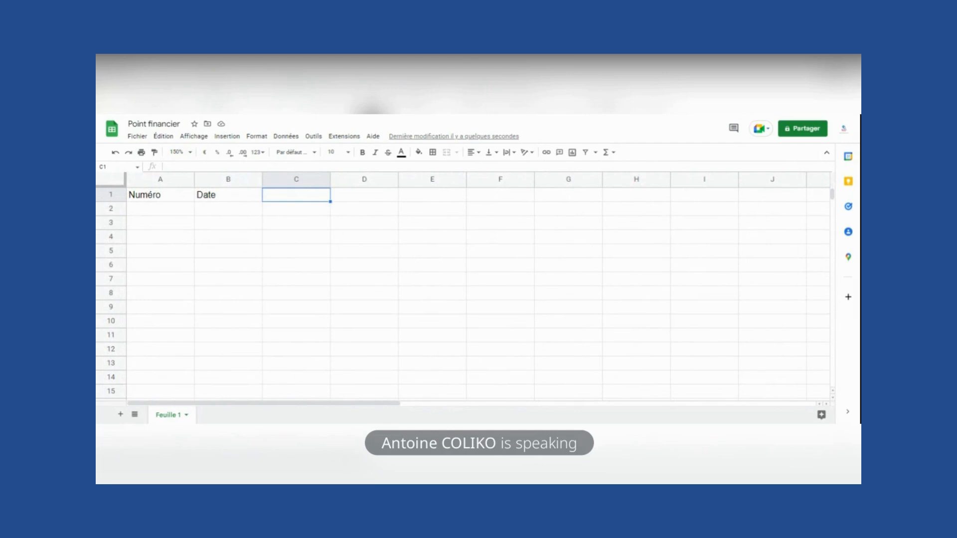
{"action": "type", "text": "Infitu"}
{"action": "key", "text": "BackSpace"}
{"action": "key", "text": "BackSpace"}
{"action": "key", "text": "BackSpace"}
{"action": "key", "text": "BackSpace"}
{"action": "key", "text": "BackSpace"}
{"action": "key", "text": "BackSpace"}
{"action": "type", "text": "Nature de"}
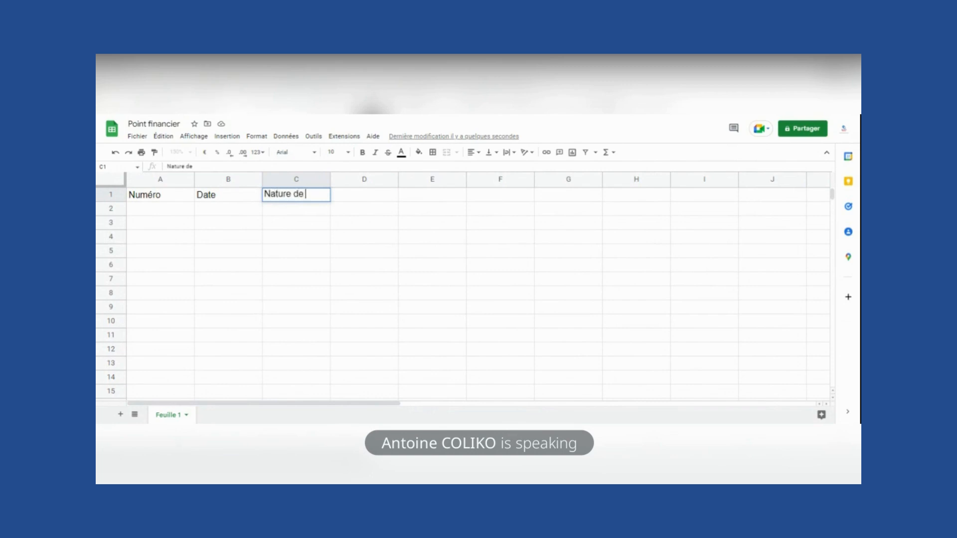
{"action": "type", "text": " l'opér"}
{"action": "key", "text": "BackSpace"}
{"action": "key", "text": "BackSpace"}
{"action": "key", "text": "BackSpace"}
{"action": "key", "text": "BackSpace"}
{"action": "key", "text": "BackSpace"}
{"action": "key", "text": "BackSpace"}
{"action": "key", "text": "BackSpace"}
{"action": "key", "text": "BackSpace"}
{"action": "key", "text": "BackSpace"}
{"action": "key", "text": "BackSpace"}
{"action": "key", "text": "BackSpace"}
{"action": "key", "text": "BackSpace"}
{"action": "key", "text": "BackSpace"}
{"action": "key", "text": "BackSpace"}
{"action": "key", "text": "BackSpace"}
{"action": "key", "text": "BackSpace"}
{"action": "type", "text": "Intitulé"}
{"action": "key", "text": "Tab"}
{"action": "type", "text": "Montant"}
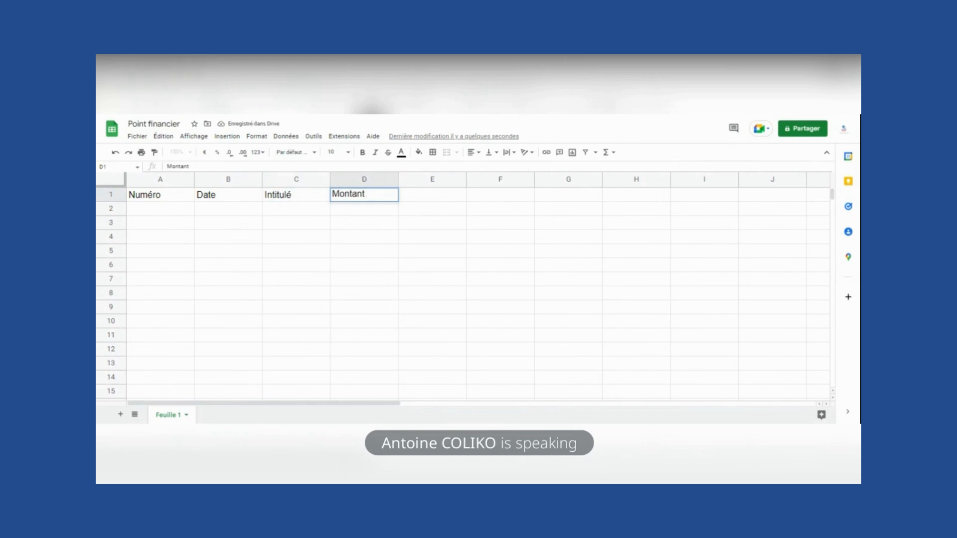
{"action": "key", "text": "Return"}
- Go back to A1 and select the whole header row 1
{"action": "key", "text": "Left"}
{"action": "key", "text": "Left"}
{"action": "key", "text": "Left"}
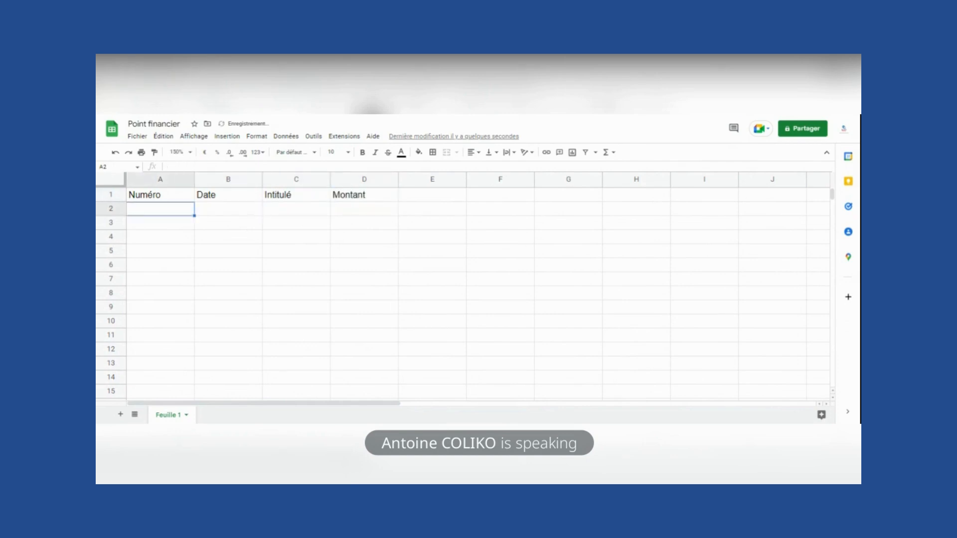
{"action": "key", "text": "Up"}
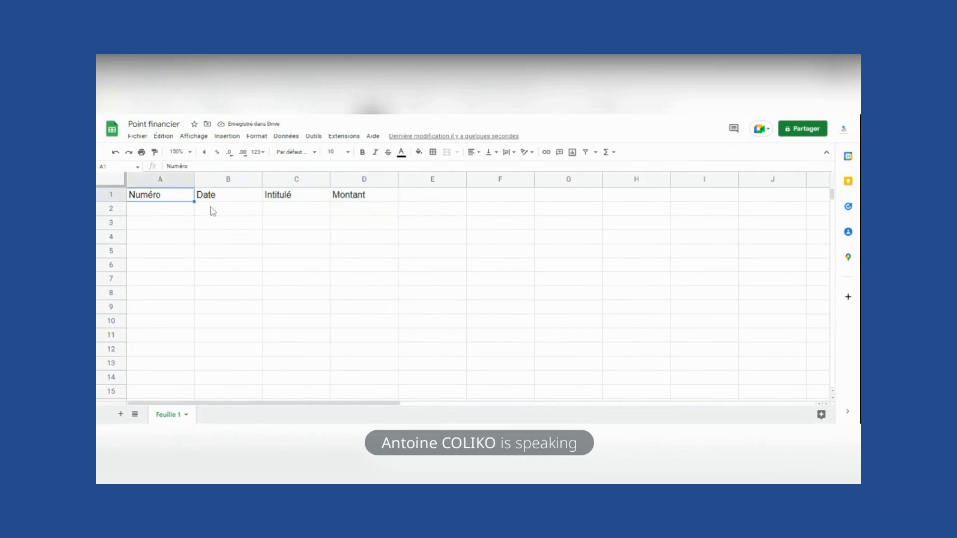
{"action": "left_click", "coordinate": [114, 195]}
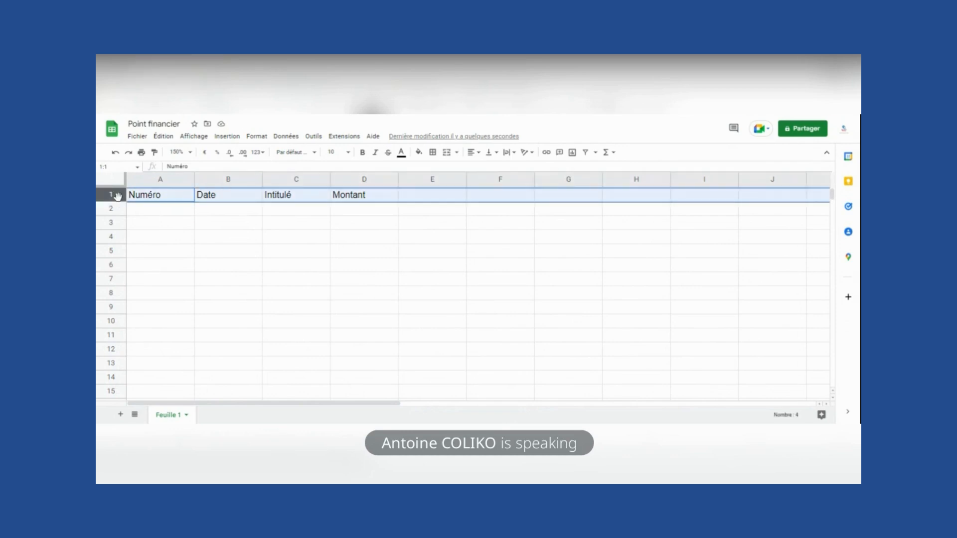
- Insert a blank row above row 1 so the four headers shift to row 2
{"action": "right_click", "coordinate": [117, 196]}
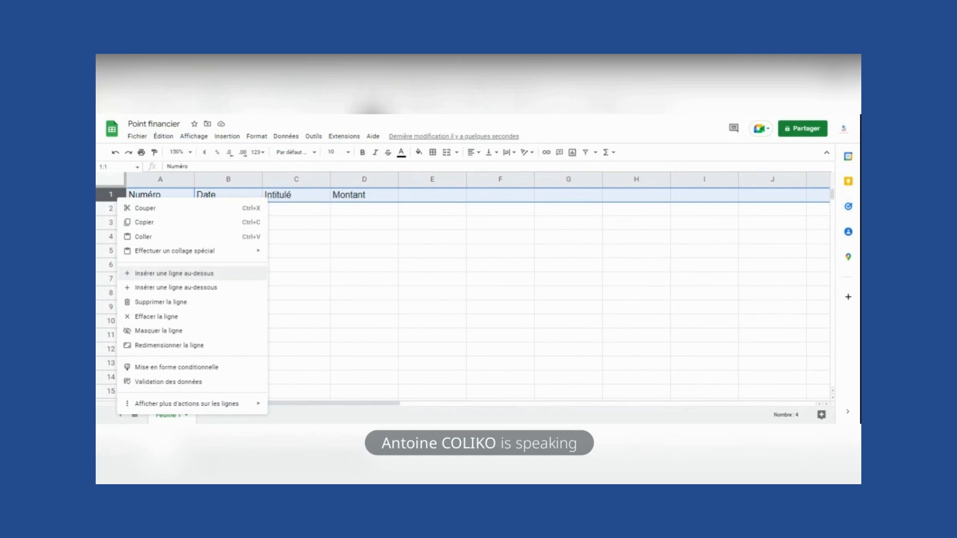
{"action": "left_click", "coordinate": [146, 277]}
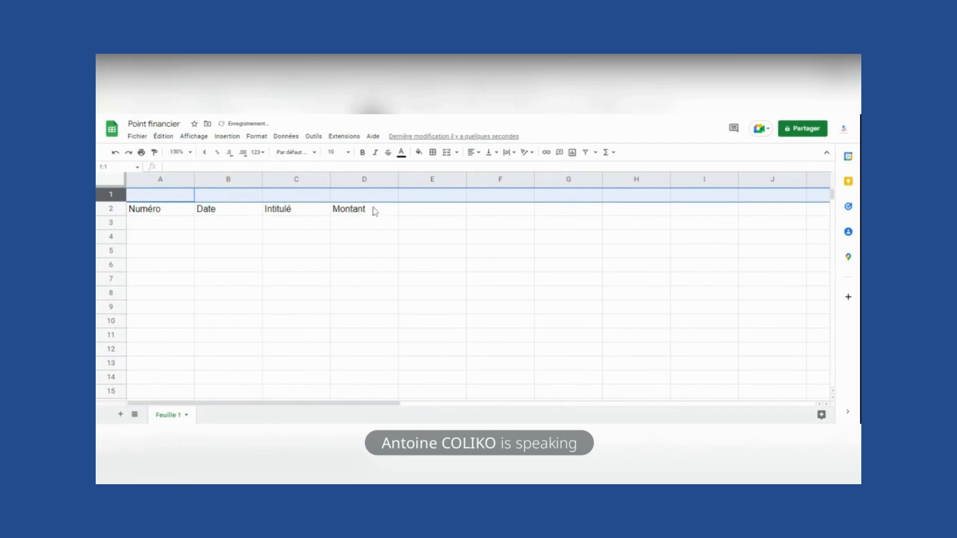
- Fill row 3 with 1, 01/11/2022, Vente de produit 1, 10000, widening column C
{"action": "left_click", "coordinate": [161, 224]}
{"action": "type", "text": "1"}
{"action": "key", "text": "Tab"}
{"action": "type", "text": "01/"}
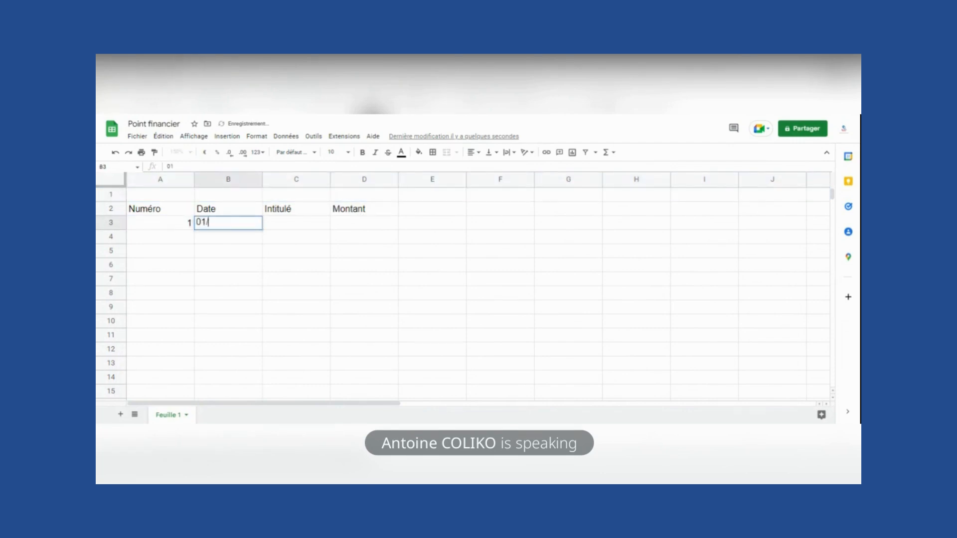
{"action": "type", "text": "11/2022"}
{"action": "key", "text": "Tab"}
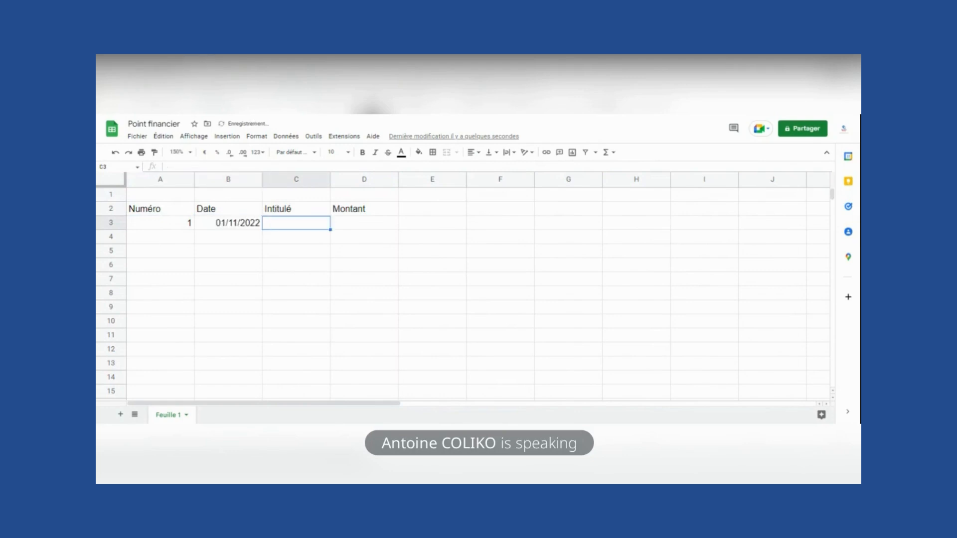
{"action": "type", "text": "F"}
{"action": "key", "text": "BackSpace"}
{"action": "type", "text": "Ventre de"}
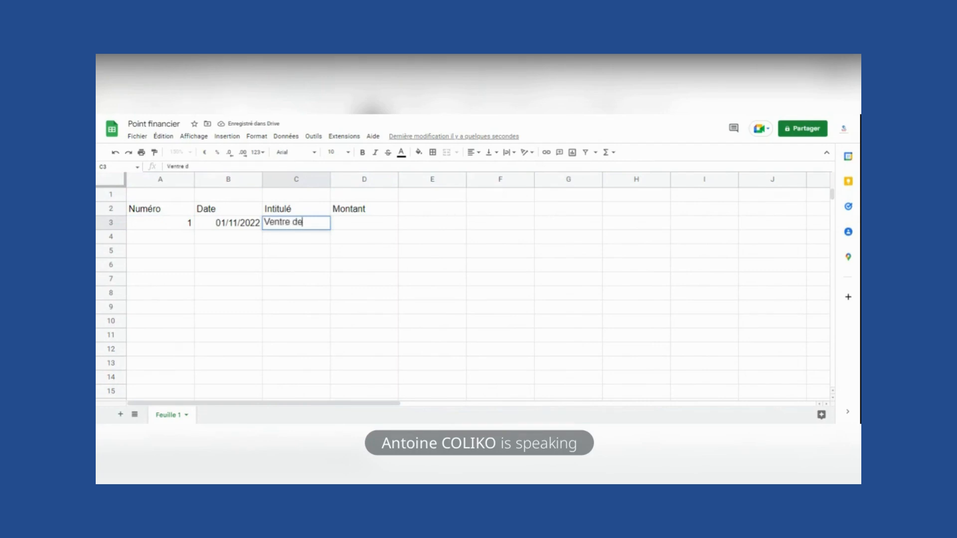
{"action": "key", "text": "BackSpace"}
{"action": "key", "text": "BackSpace"}
{"action": "key", "text": "BackSpace"}
{"action": "key", "text": "BackSpace"}
{"action": "key", "text": "BackSpace"}
{"action": "type", "text": "e de produit 1"}
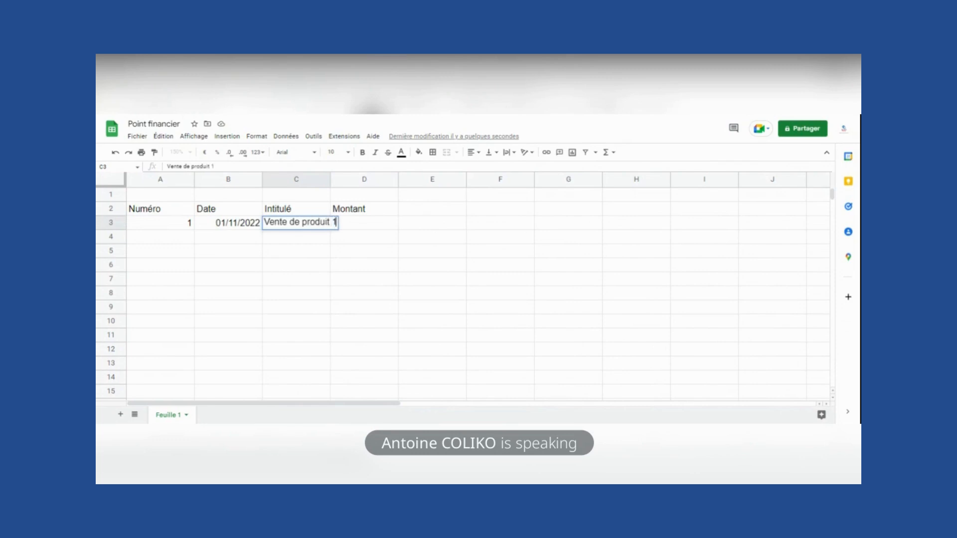
{"action": "key", "text": "Tab"}
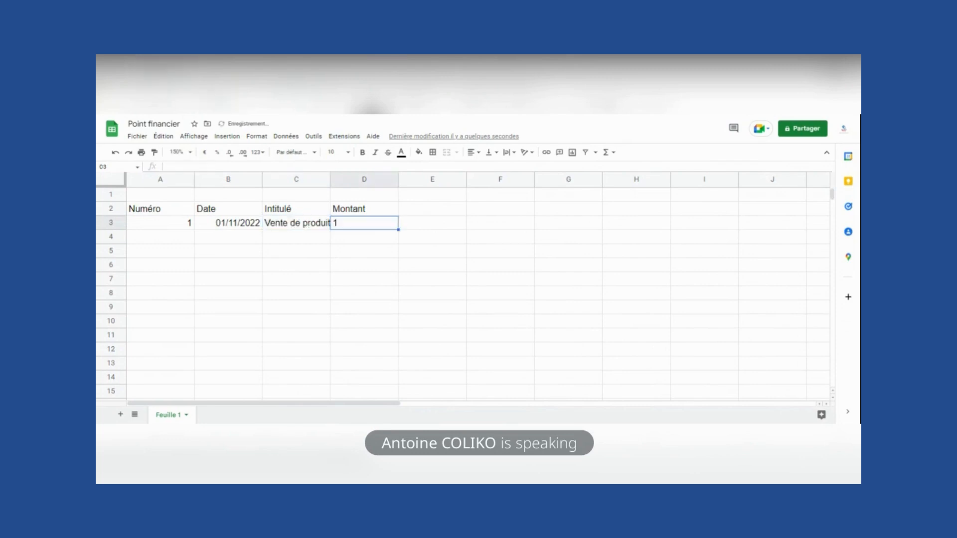
{"action": "left_click_drag", "start_coordinate": [330, 179], "coordinate": [351, 180]}
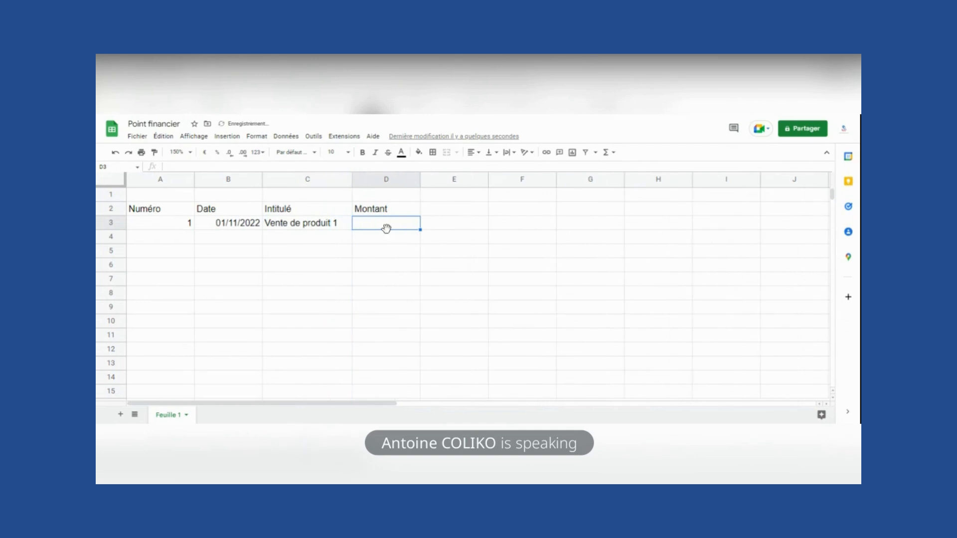
{"action": "type", "text": "10000"}
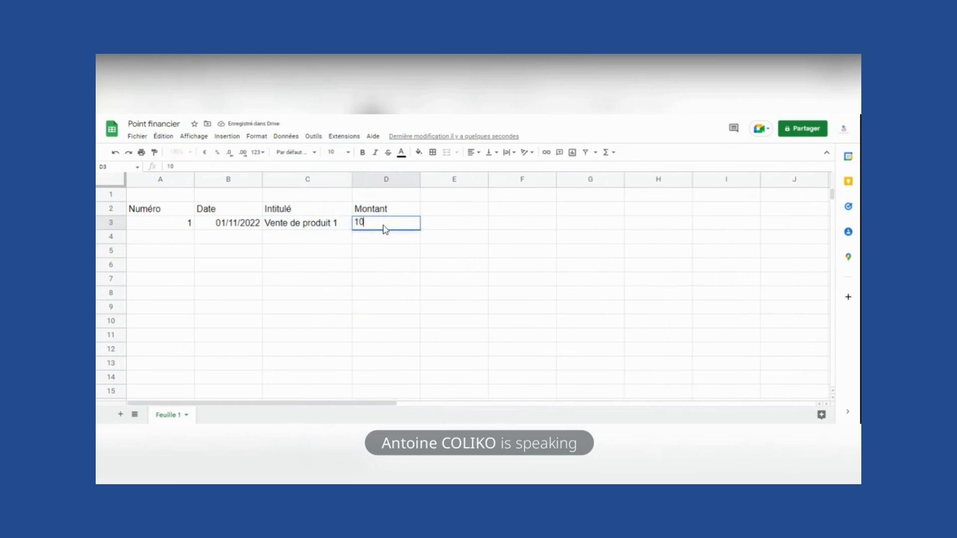
{"action": "key", "text": "Return"}
- Fill row 4 with 2, 02/11/2022, Vente de produit 1, 20000
{"action": "key", "text": "Left"}
{"action": "key", "text": "Left"}
{"action": "key", "text": "Left"}
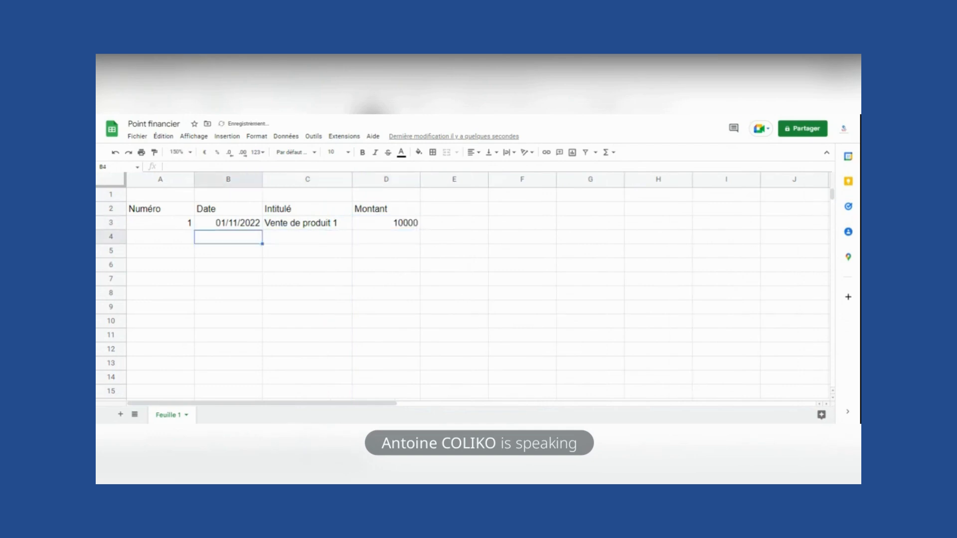
{"action": "type", "text": "2"}
{"action": "key", "text": "Tab"}
{"action": "type", "text": "02/11/"}
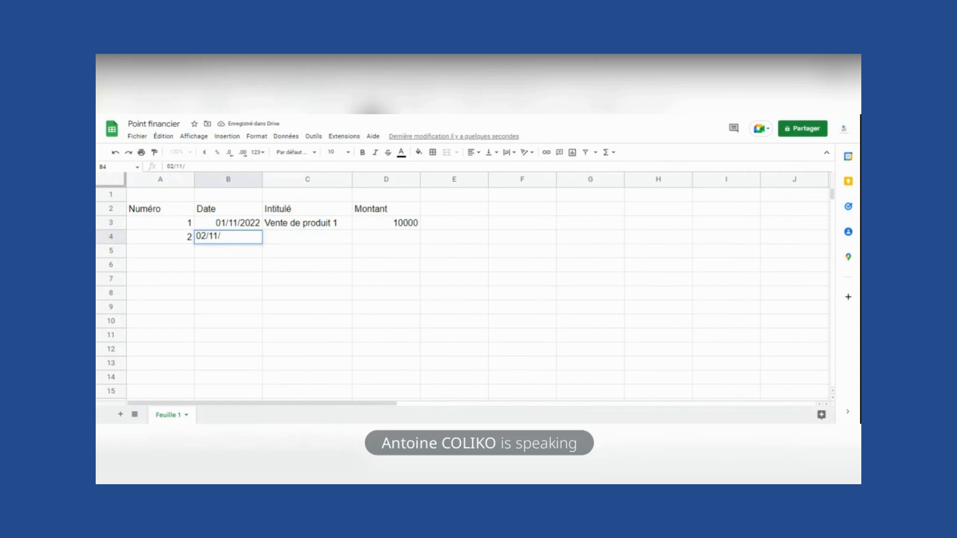
{"action": "type", "text": "2022"}
{"action": "key", "text": "Tab"}
{"action": "type", "text": "Ventr"}
{"action": "key", "text": "BackSpace"}
{"action": "type", "text": "e"}
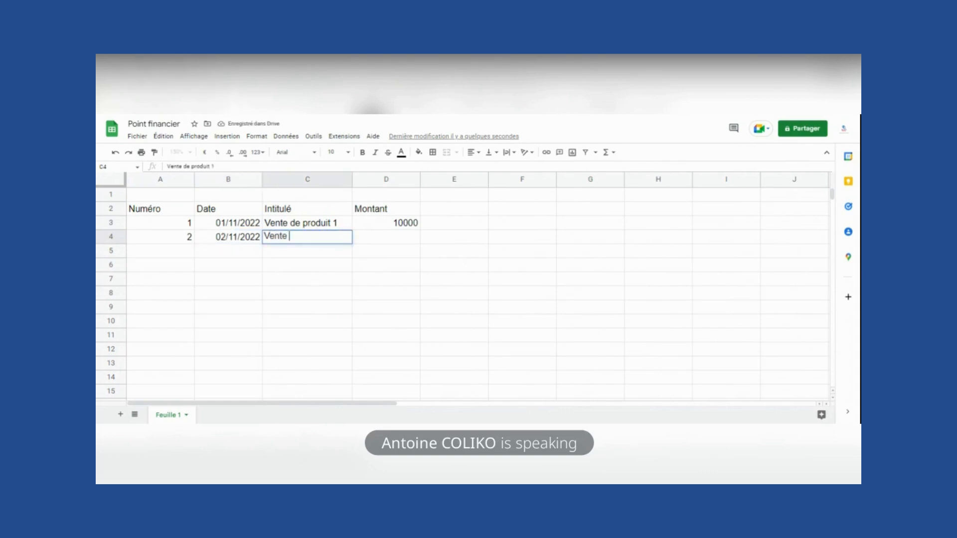
{"action": "key", "text": "Tab"}
{"action": "type", "text": "20000"}
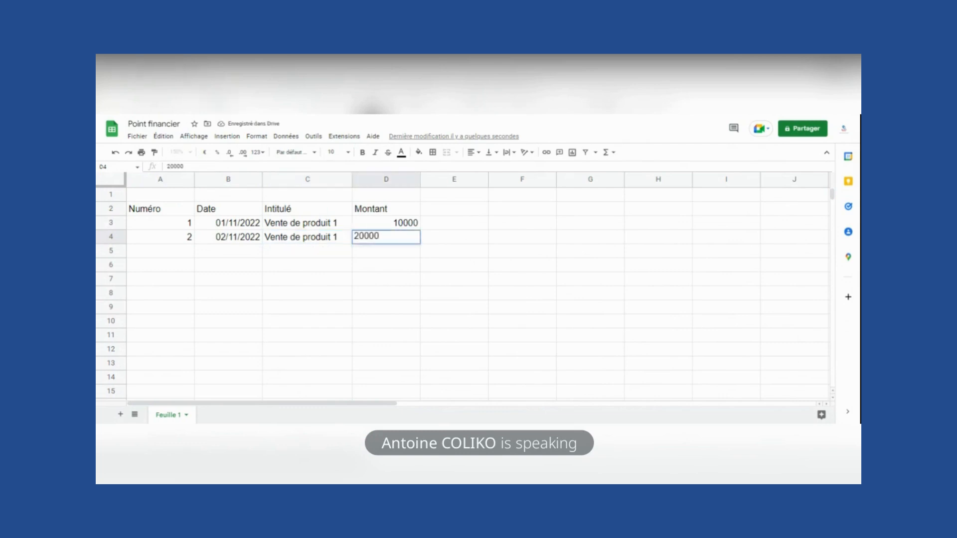
{"action": "key", "text": "Return"}
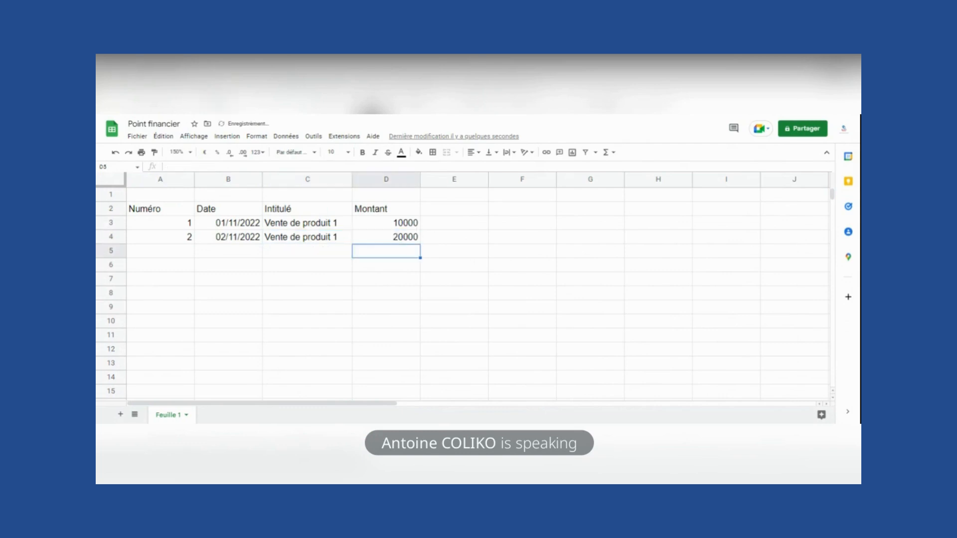
{"action": "key", "text": "Up"}
{"action": "key", "text": "Up"}
{"action": "key", "text": "Up"}
{"action": "key", "text": "Up"}
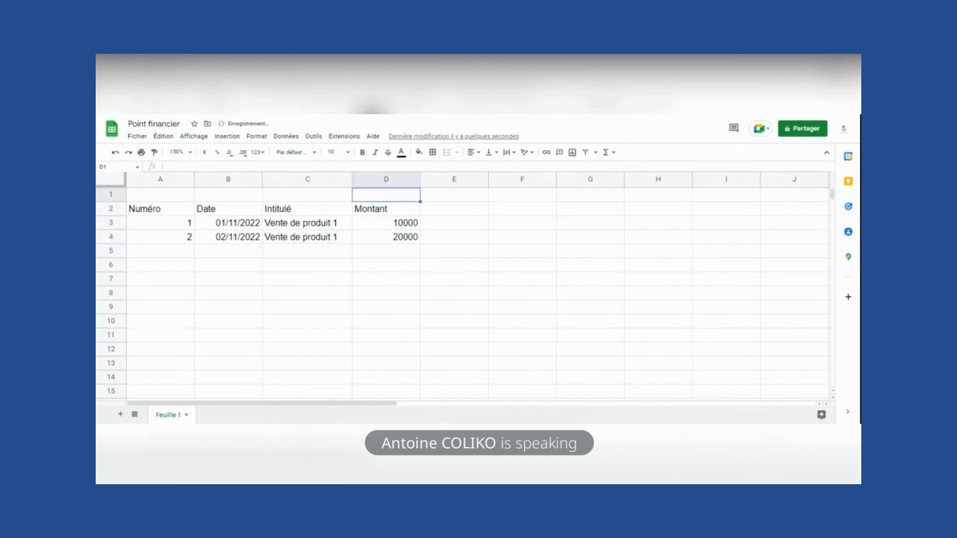
- Enter =SOMME(D3:D1000) in D1 so it totals the Montant column to 30000
{"action": "left_click", "coordinate": [606, 152]}
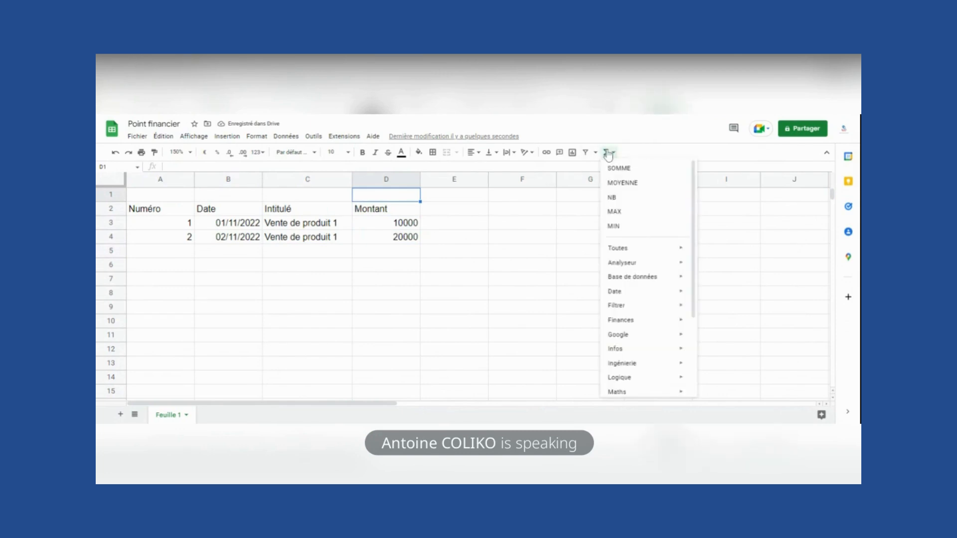
{"action": "left_click", "coordinate": [614, 169]}
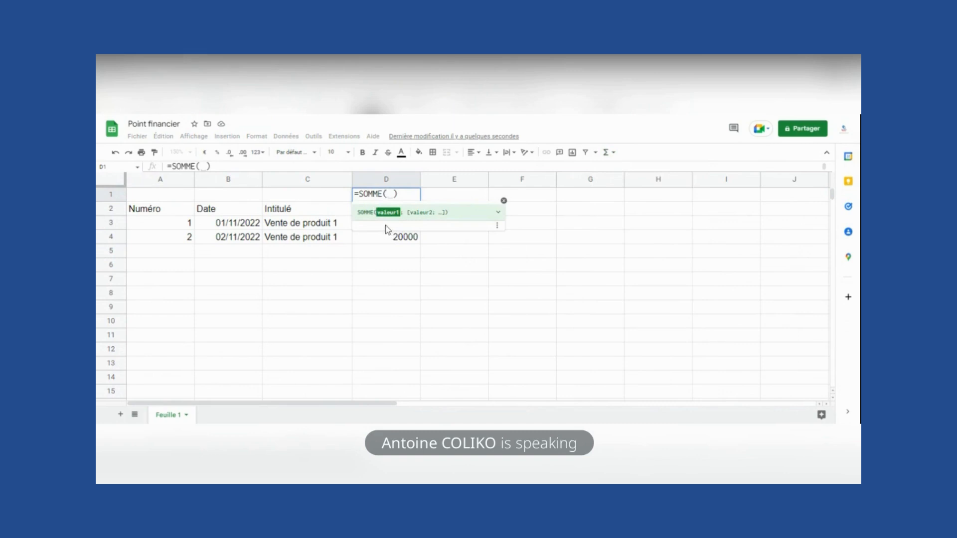
{"action": "left_click", "coordinate": [203, 166]}
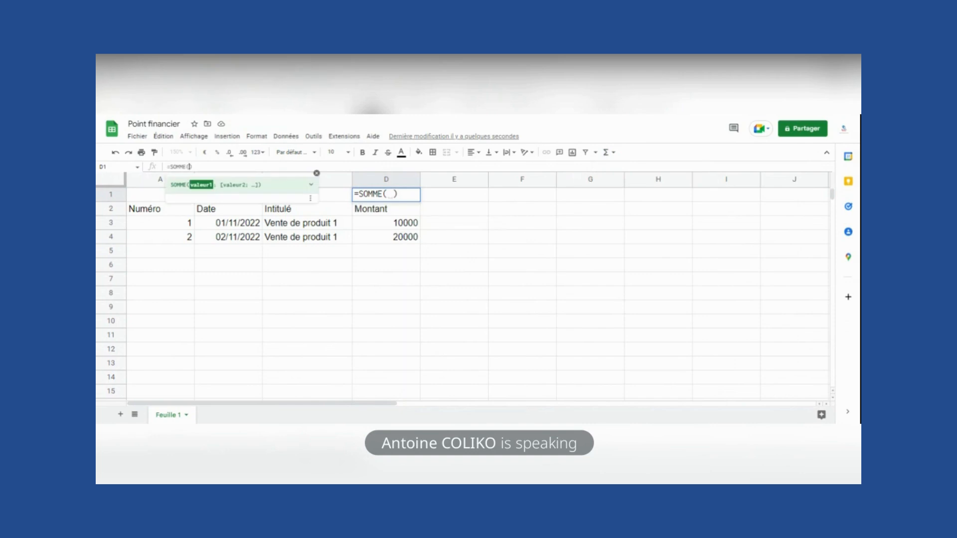
{"action": "left_click", "coordinate": [368, 225]}
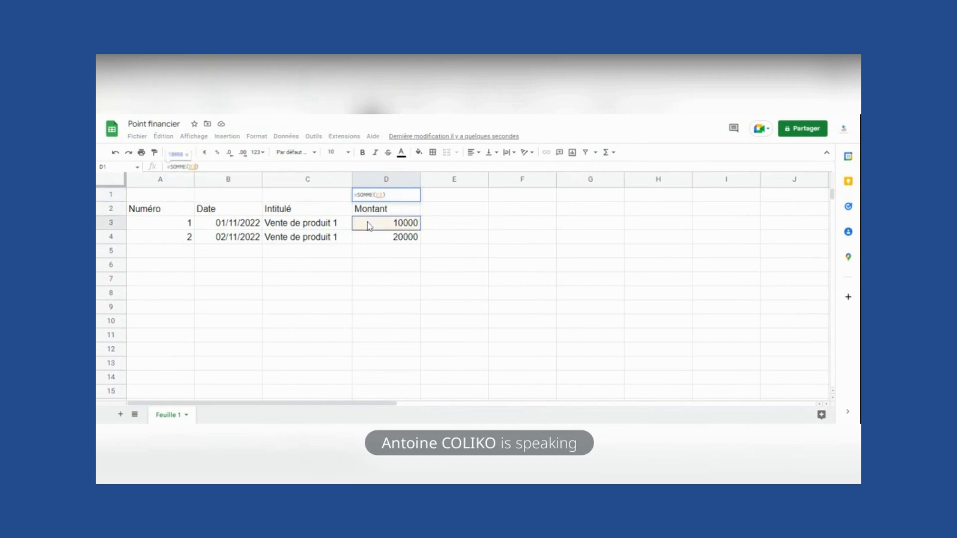
{"action": "type", "text": ":"}
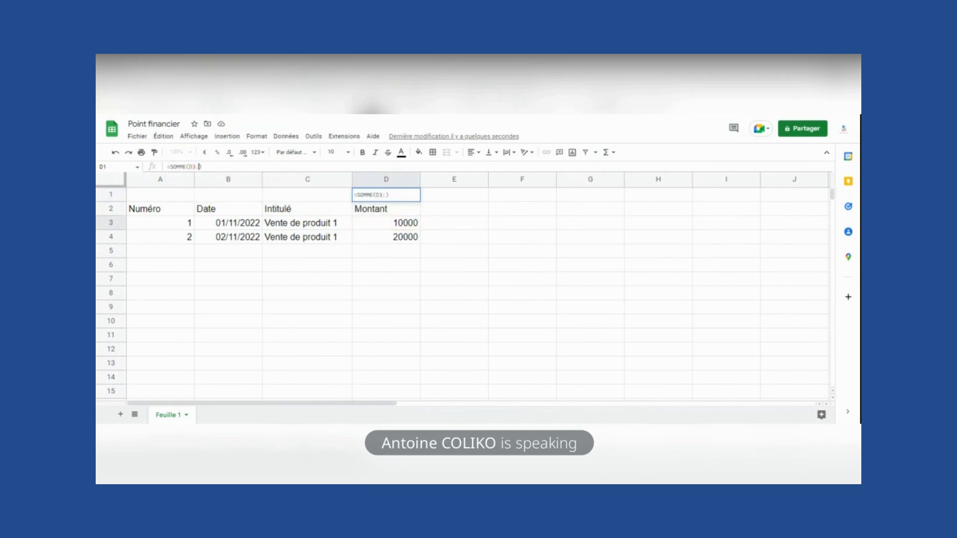
{"action": "type", "text": "d"}
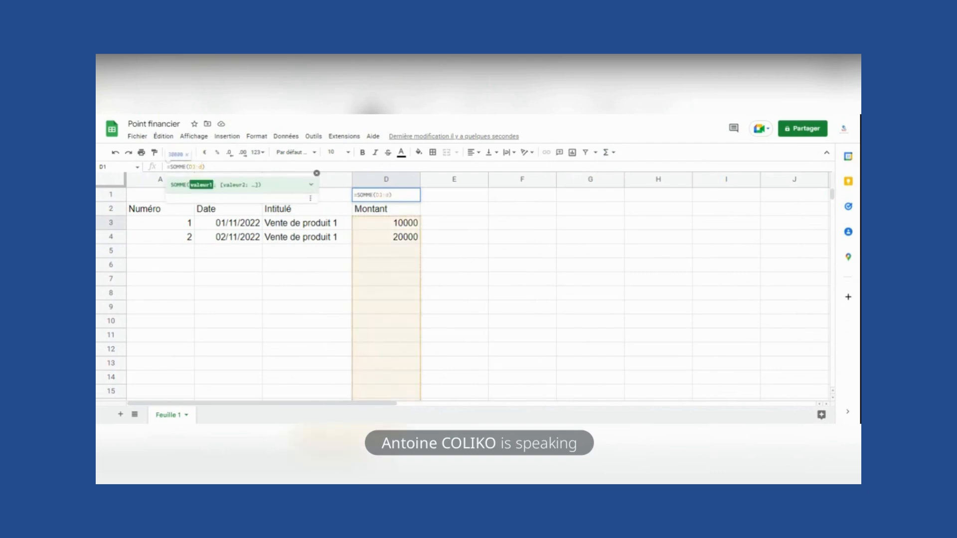
{"action": "type", "text": "1000"}
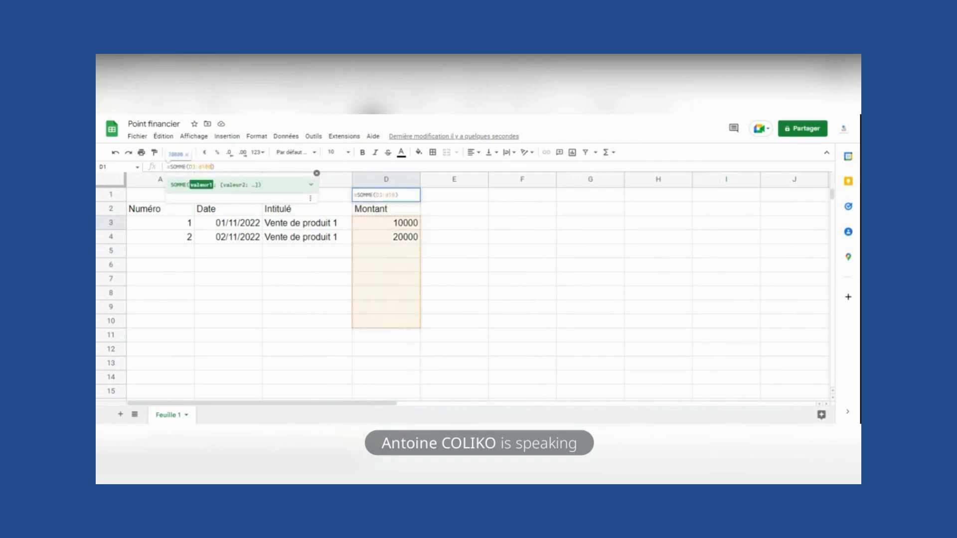
{"action": "key", "text": "Return"}
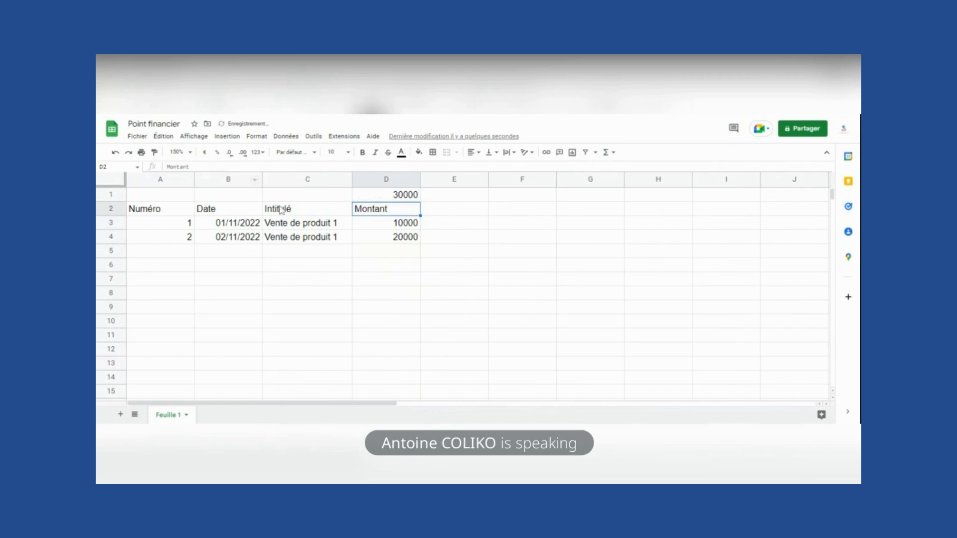
{"action": "left_click", "coordinate": [404, 238]}
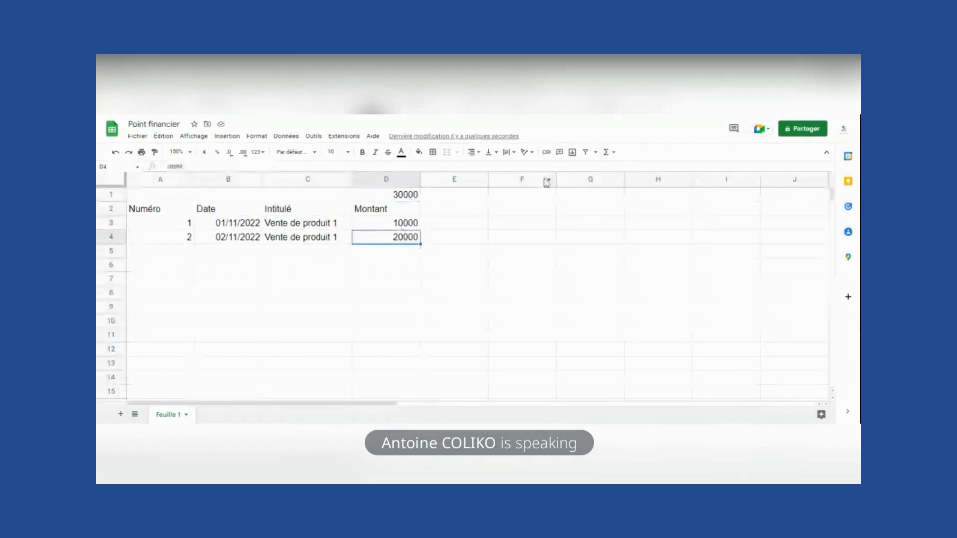
- Share Point financier as Éditeur with the collaborator's e-mail, message 'Vous pouvez insérer les données'
{"action": "left_click", "coordinate": [805, 130]}
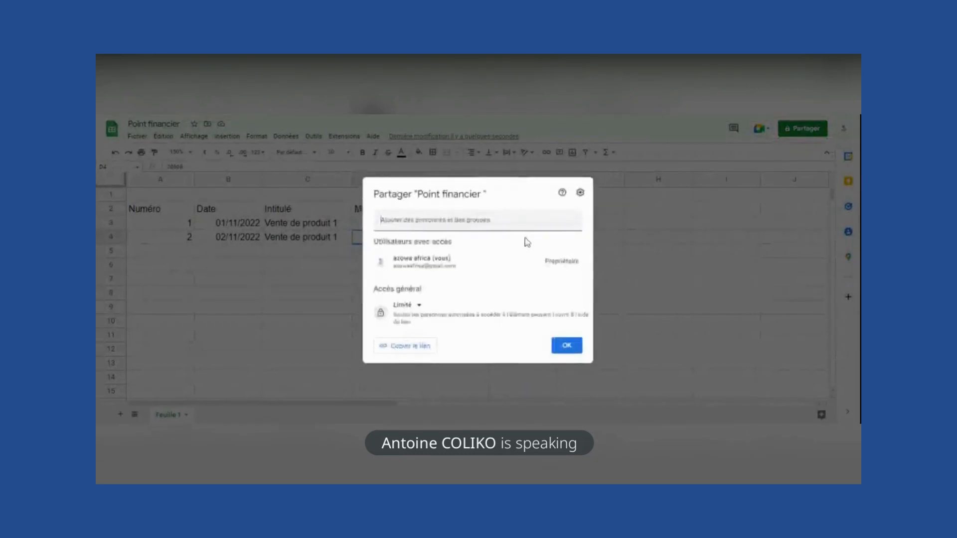
{"action": "key", "text": "ctrl+v"}
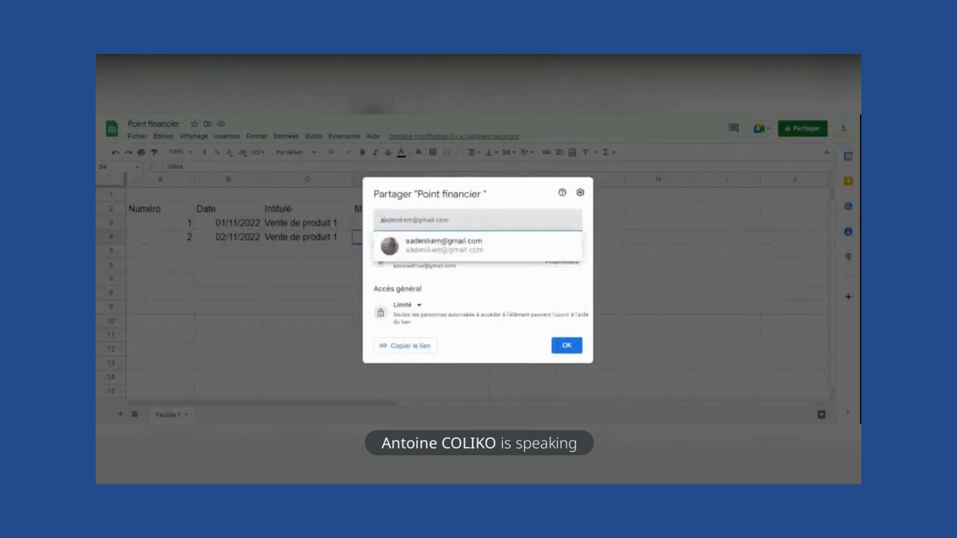
{"action": "left_click", "coordinate": [461, 247]}
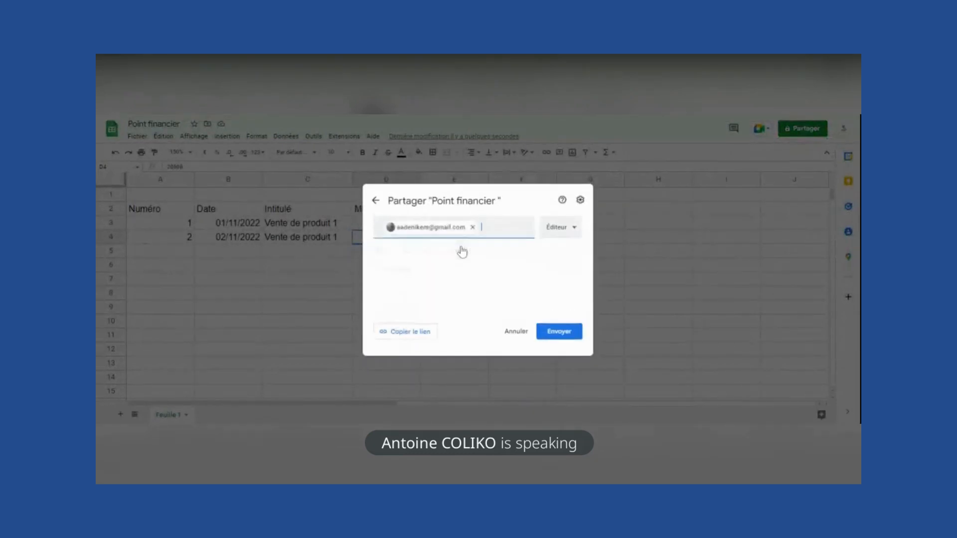
{"action": "left_click", "coordinate": [567, 233]}
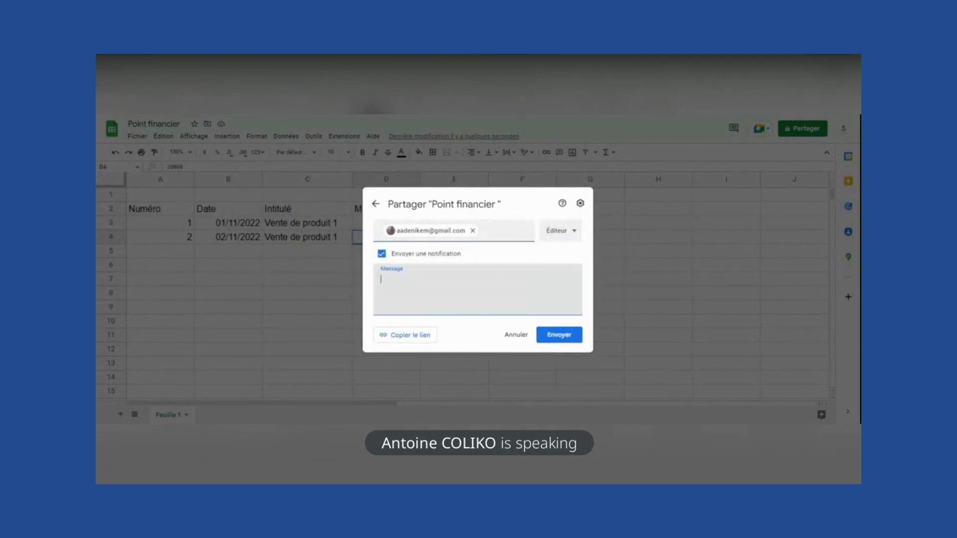
{"action": "type", "text": "Vo"}
{"action": "key", "text": "BackSpace"}
{"action": "type", "text": "ous pouvez insérer les données"}
{"action": "left_click", "coordinate": [559, 335]}
{"action": "left_click", "coordinate": [559, 334]}
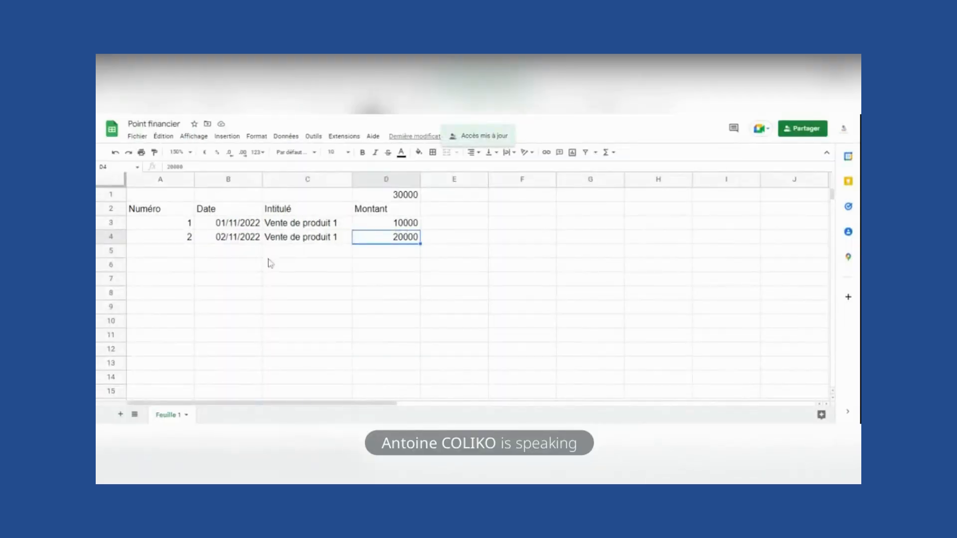
{"action": "left_click", "coordinate": [209, 255]}
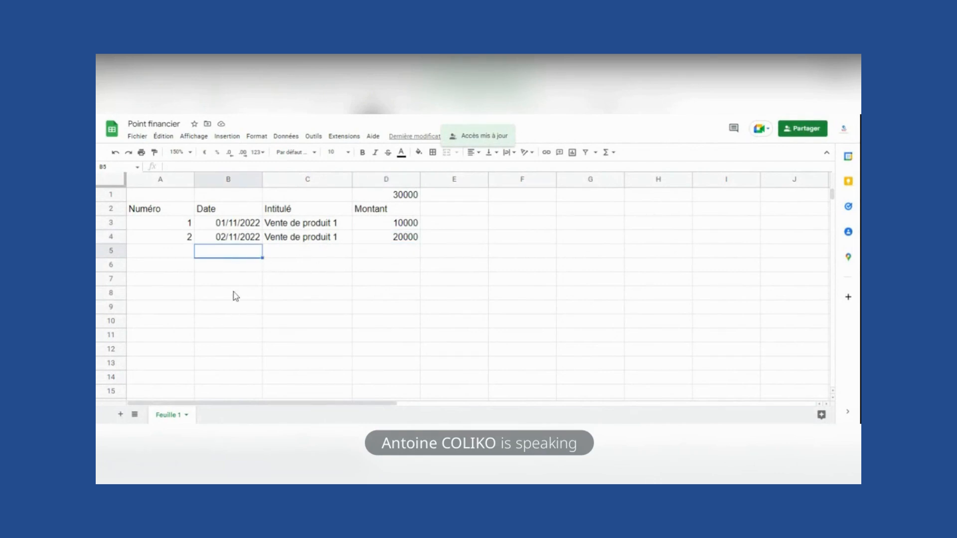
- Number the new rows 3 and 4 in the Numéro column (A5, A6)
{"action": "left_click", "coordinate": [306, 251]}
{"action": "left_click", "coordinate": [384, 252]}
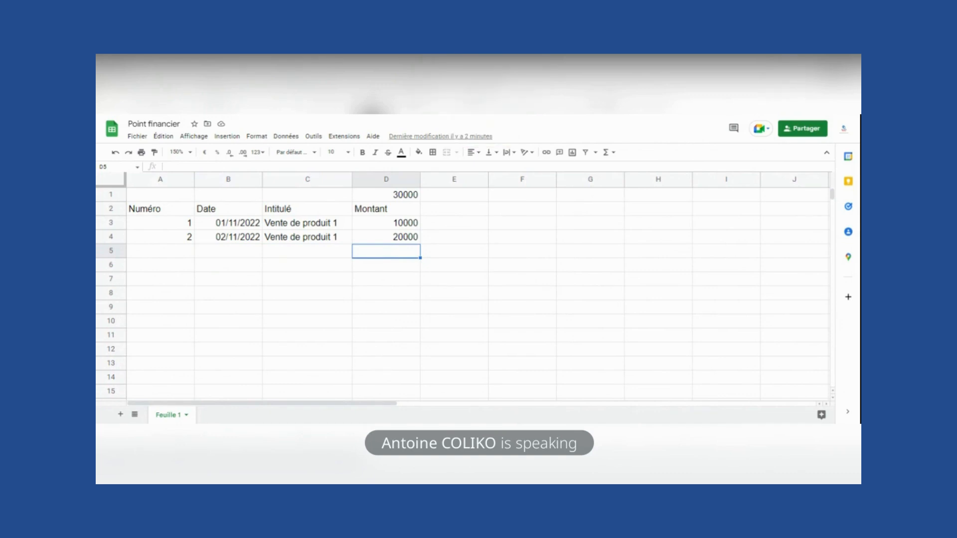
{"action": "left_click", "coordinate": [184, 254]}
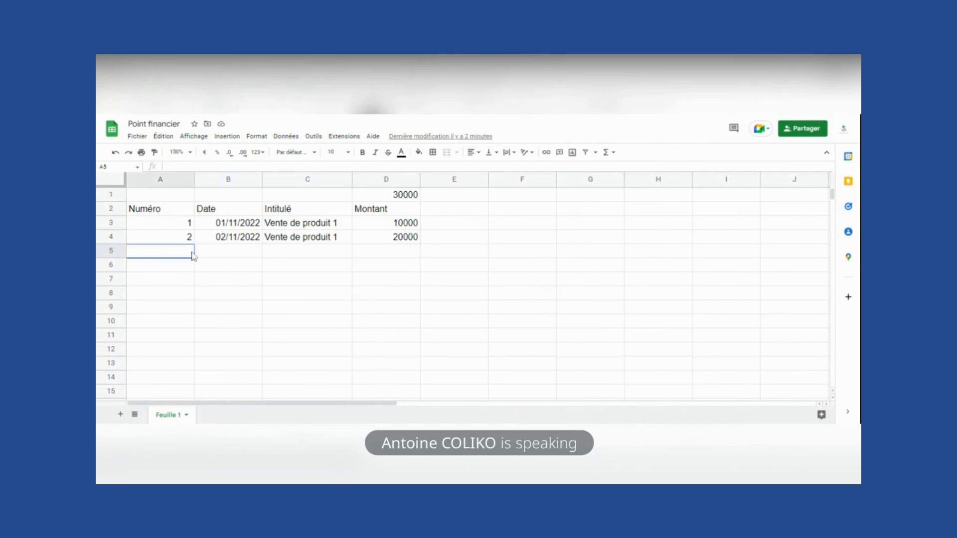
{"action": "type", "text": "3"}
{"action": "key", "text": "Return"}
{"action": "type", "text": "4"}
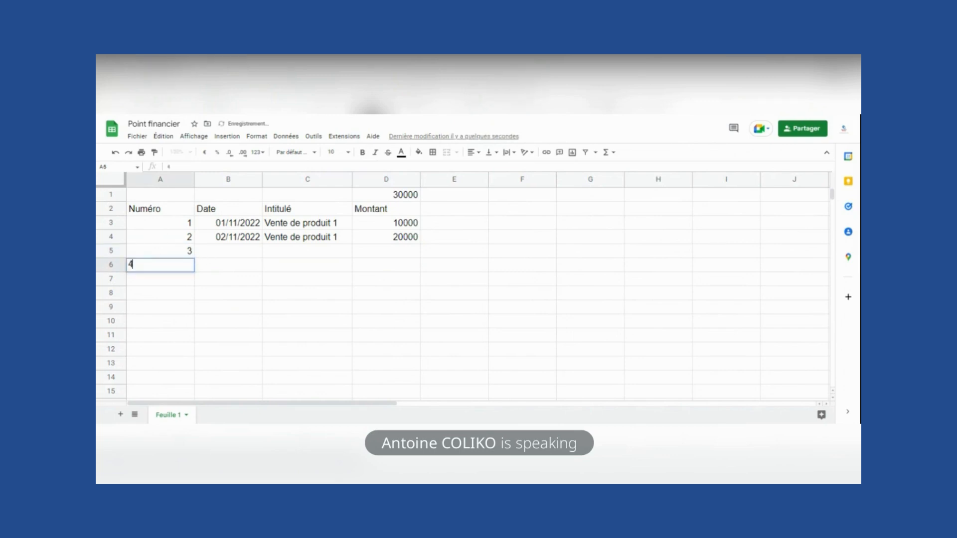
{"action": "key", "text": "Tab"}
{"action": "key", "text": "Tab"}
{"action": "key", "text": "Tab"}
- Enter Montant amounts 5000 and 1000 for rows 3 and 4, raising the total above Montant
{"action": "key", "text": "Down"}
{"action": "key", "text": "Up"}
{"action": "key", "text": "Up"}
{"action": "key", "text": "Up"}
{"action": "key", "text": "Up"}
{"action": "key", "text": "Up"}
{"action": "key", "text": "Up"}
{"action": "key", "text": "Down"}
{"action": "key", "text": "Down"}
{"action": "key", "text": "Down"}
{"action": "key", "text": "Down"}
{"action": "type", "text": "5000"}
{"action": "key", "text": "Return"}
{"action": "type", "text": "1000"}
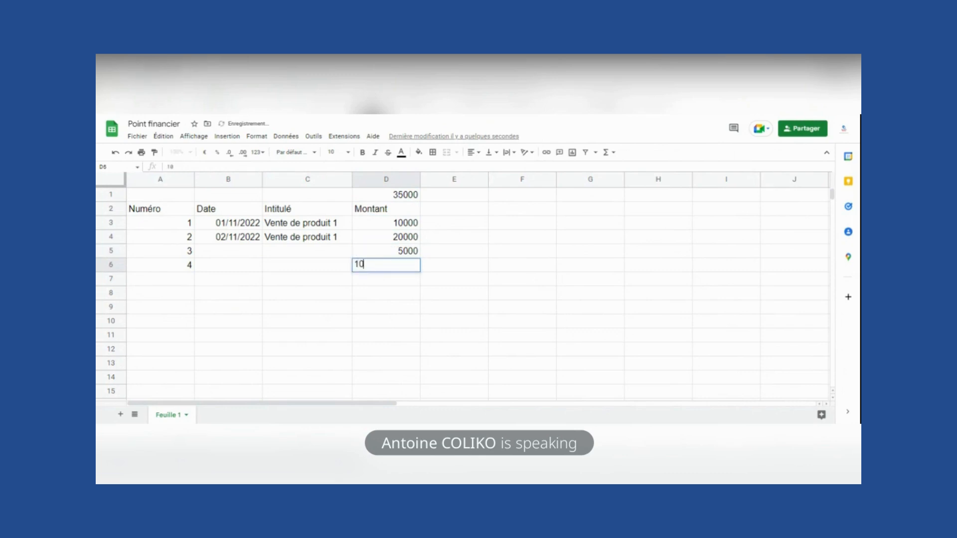
{"action": "key", "text": "Return"}
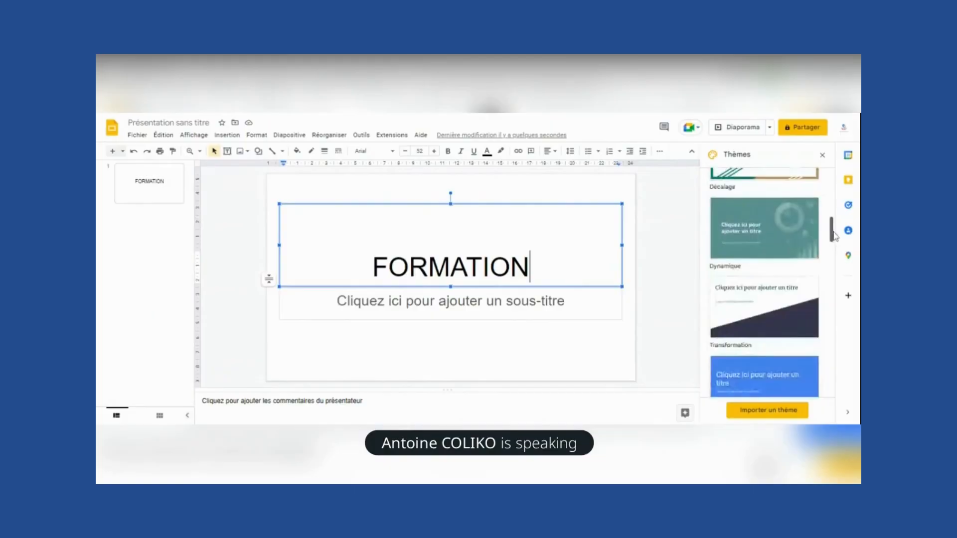
- Apply the teal Dynamique theme from the Thèmes panel to the FORMATION presentation
{"action": "left_click", "coordinate": [766, 233]}
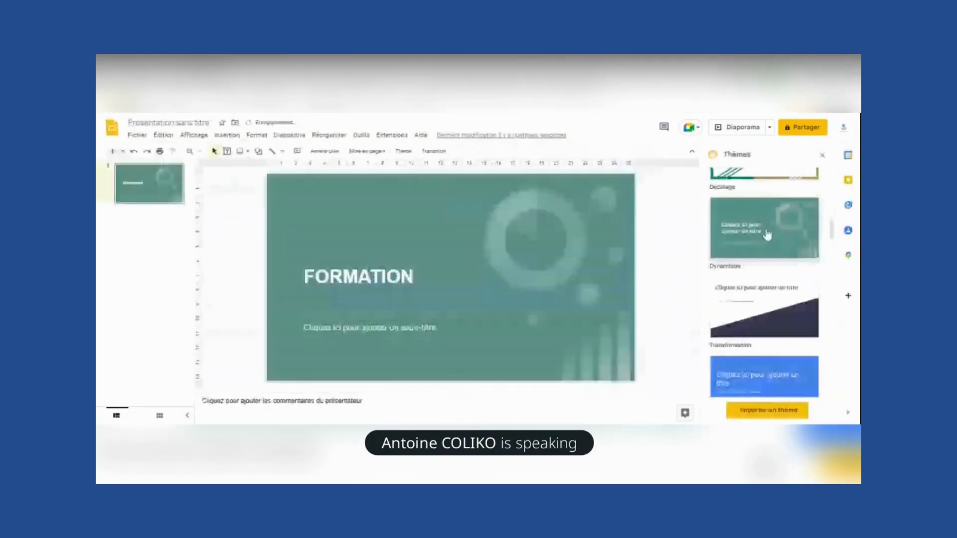
{"action": "left_click", "coordinate": [758, 299]}
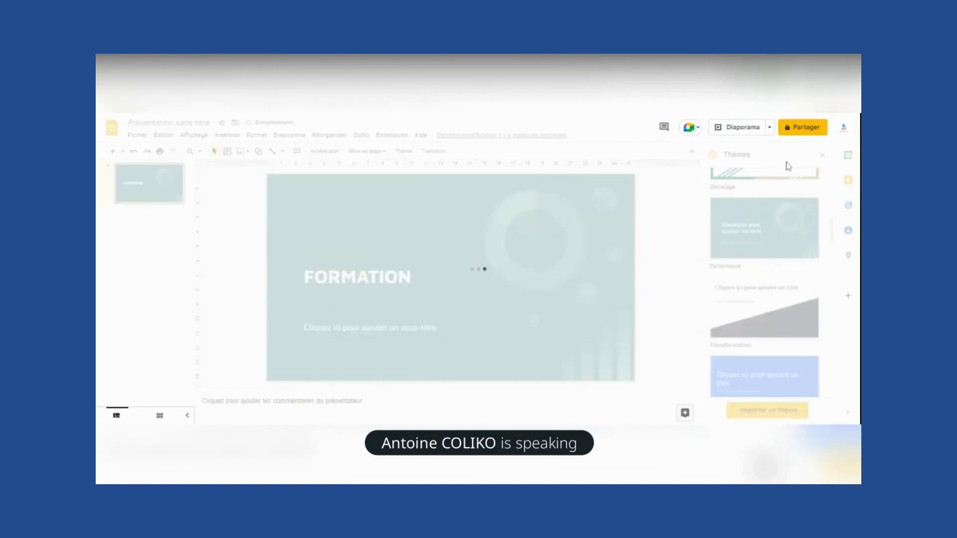